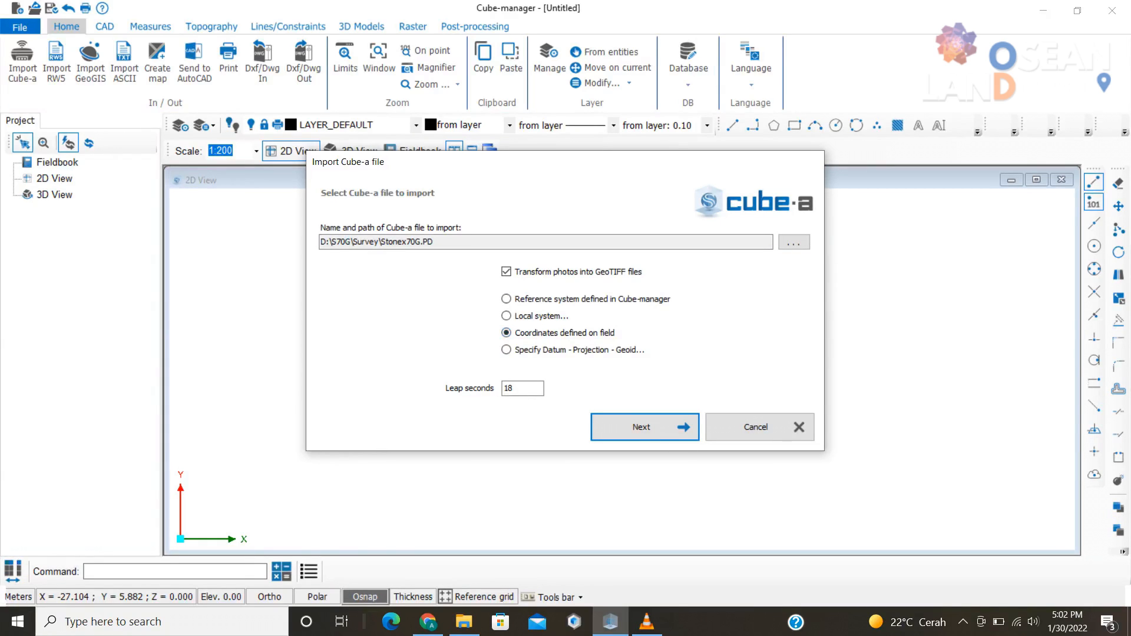
Import the Cube-a file Stonex70G.PD using the coordinates defined on field and the default GPS point features
{"action": "left_click", "coordinate": [645, 427]}
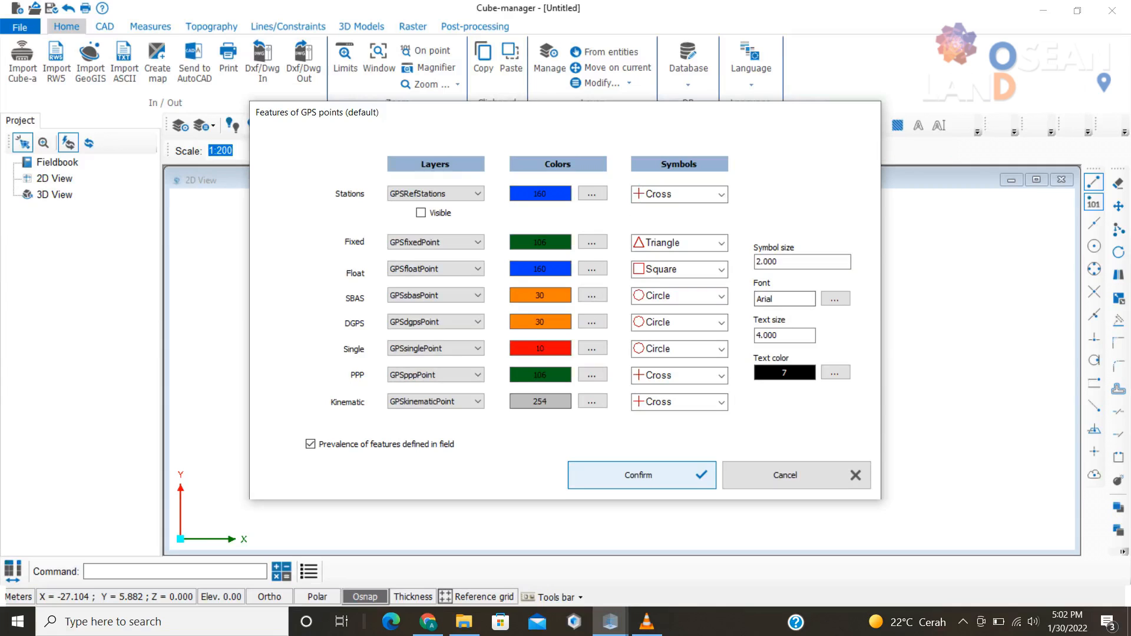
{"action": "left_click", "coordinate": [639, 475]}
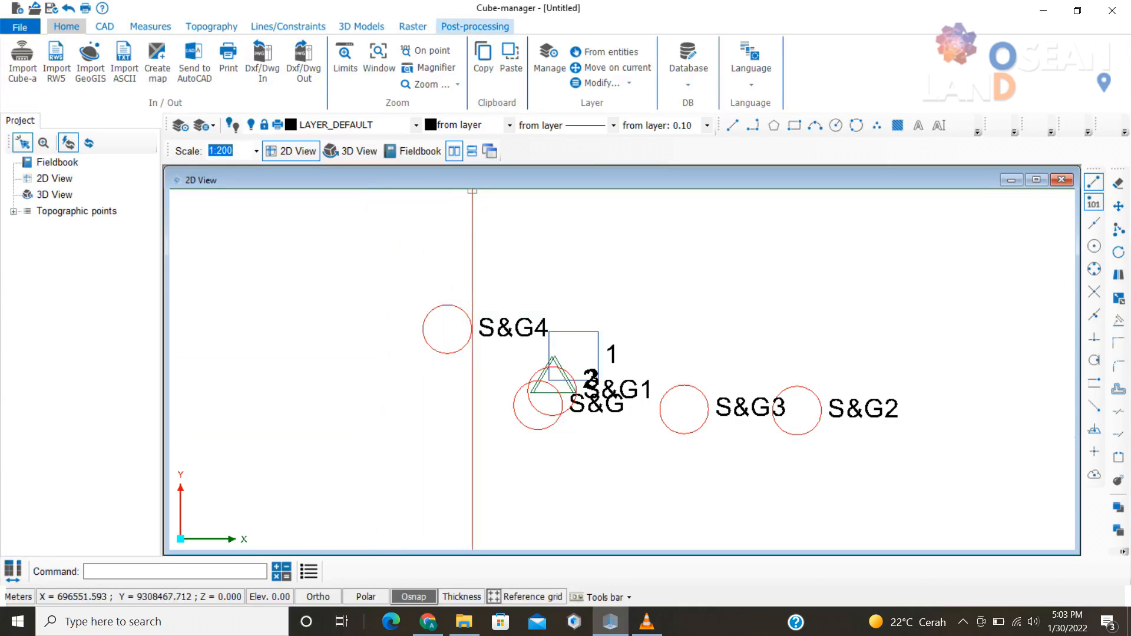
Start Stop&Go post-processing without RTK fixed points and accept points S&G through S&G4 for processing
{"action": "left_click", "coordinate": [474, 26]}
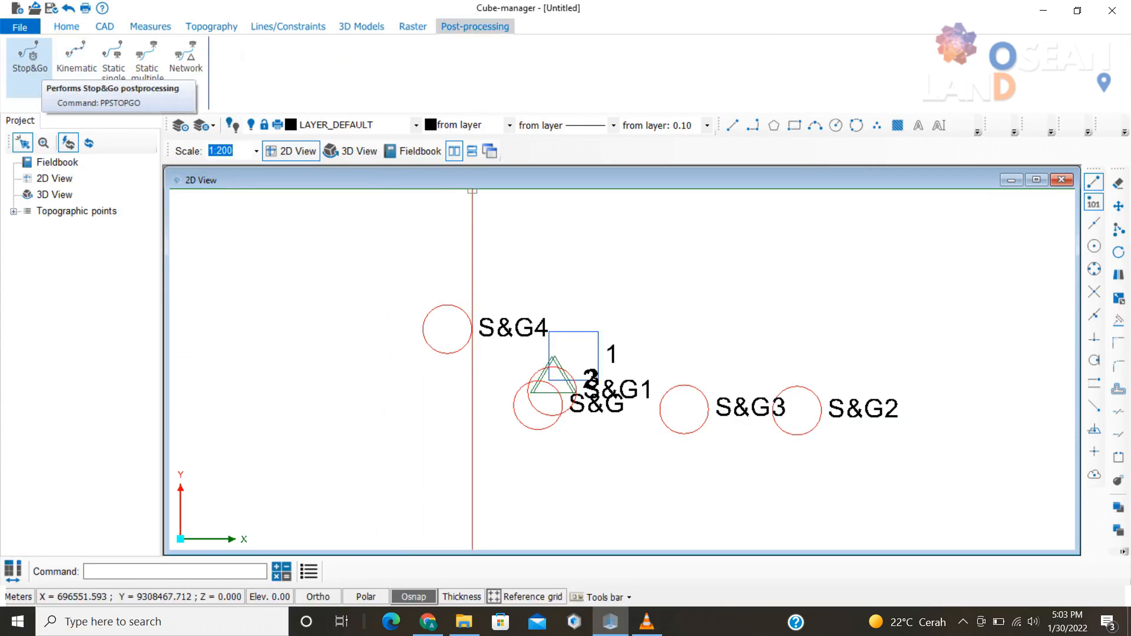
{"action": "left_click", "coordinate": [30, 56]}
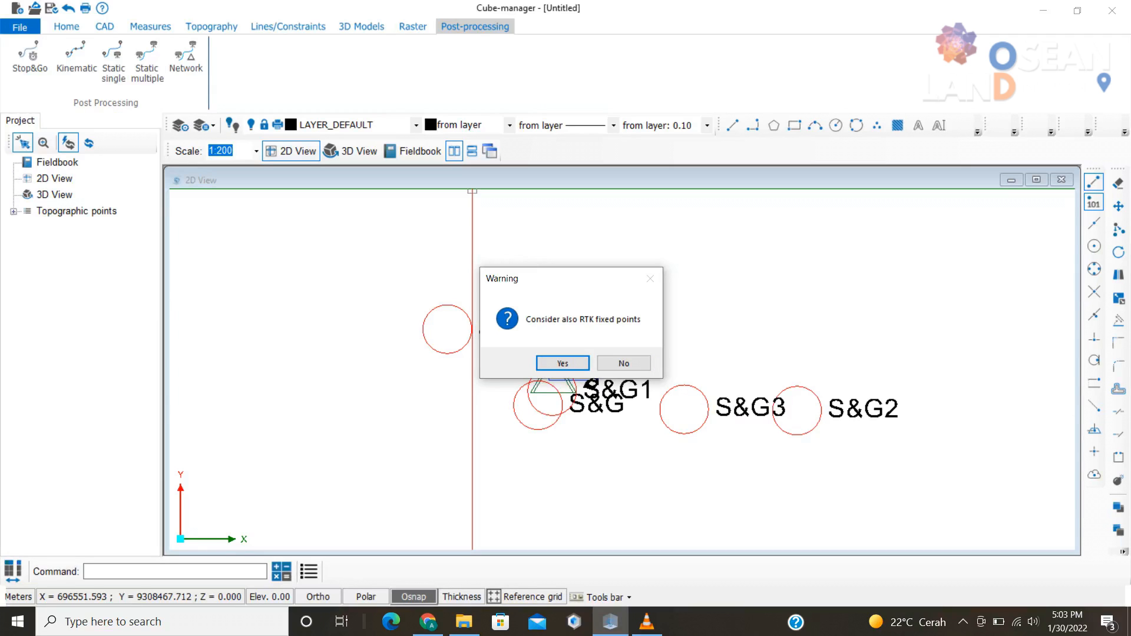
{"action": "left_click", "coordinate": [624, 363]}
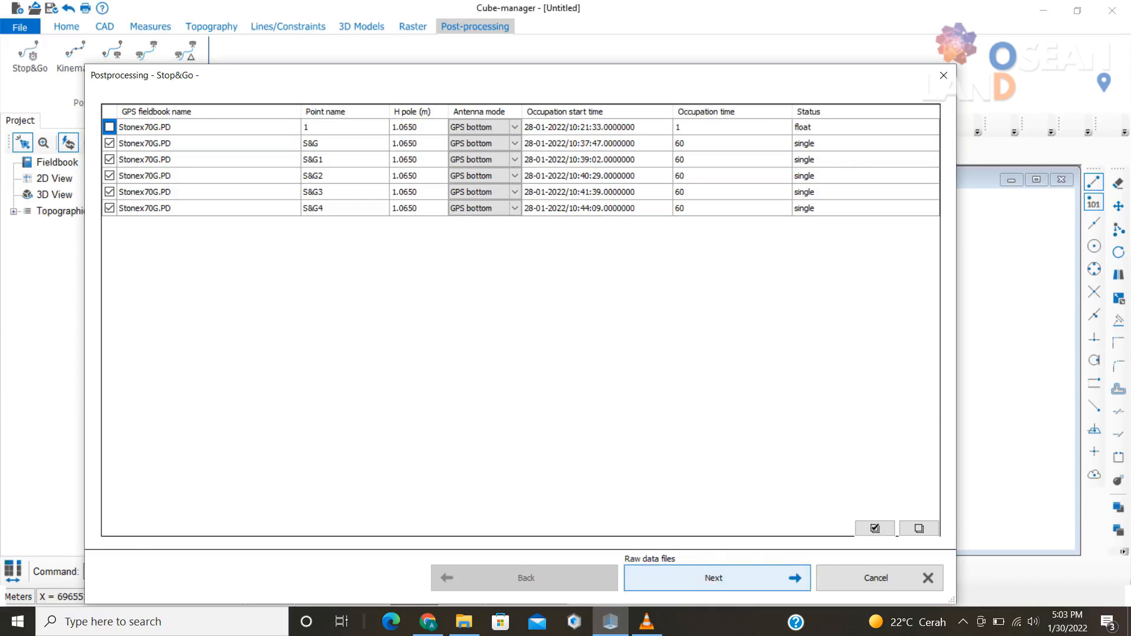
{"action": "key", "text": "Return"}
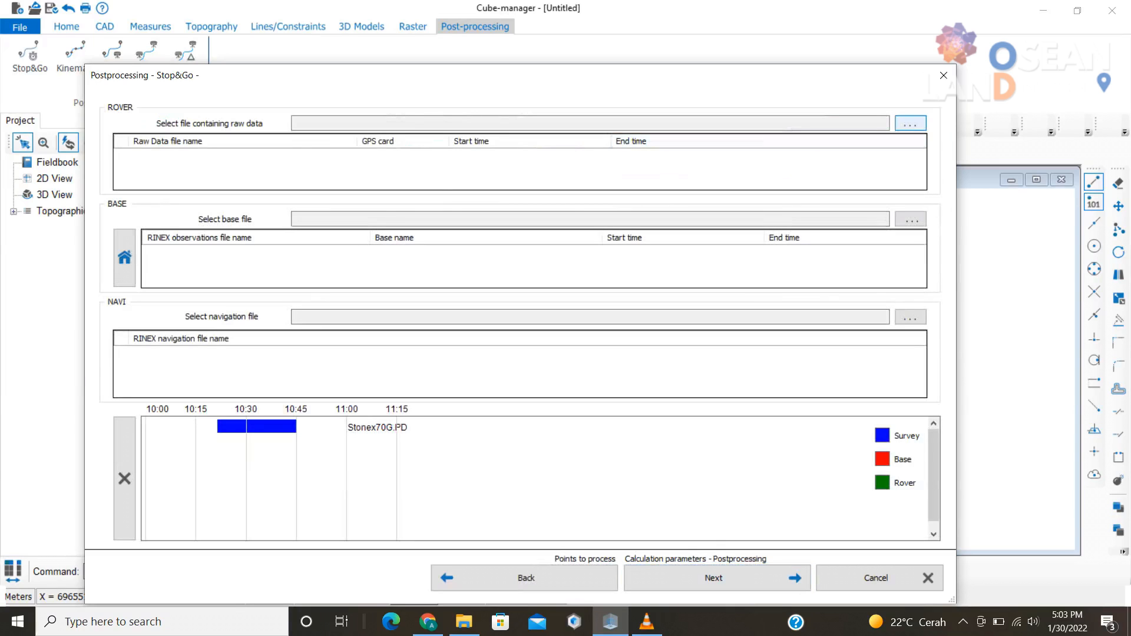
{"action": "left_click", "coordinate": [910, 123]}
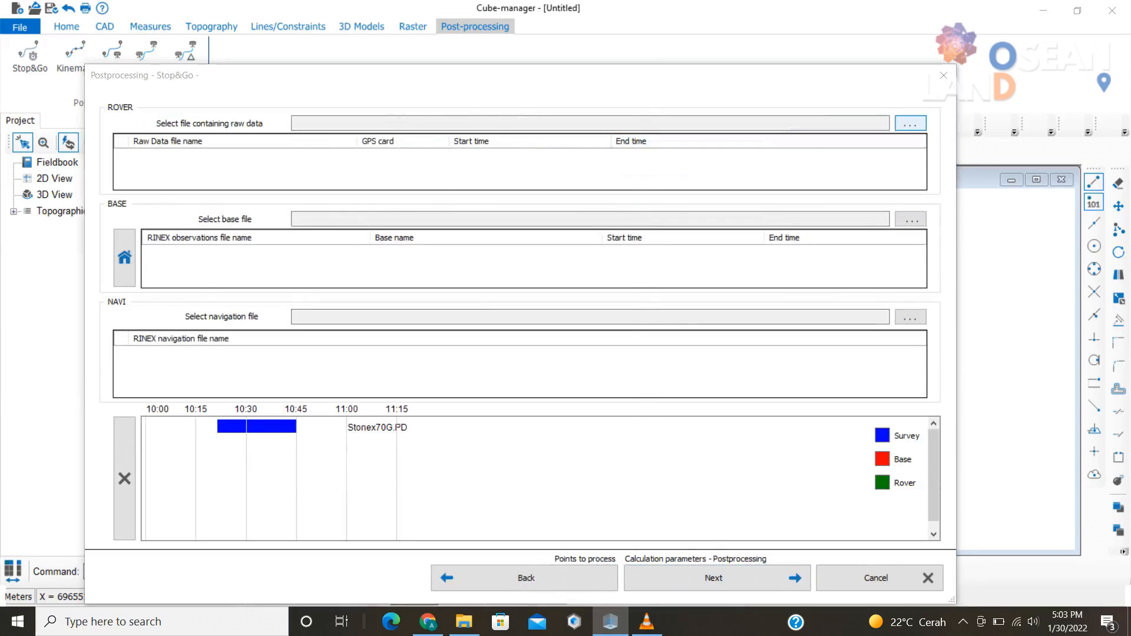
{"action": "left_click", "coordinate": [160, 124]}
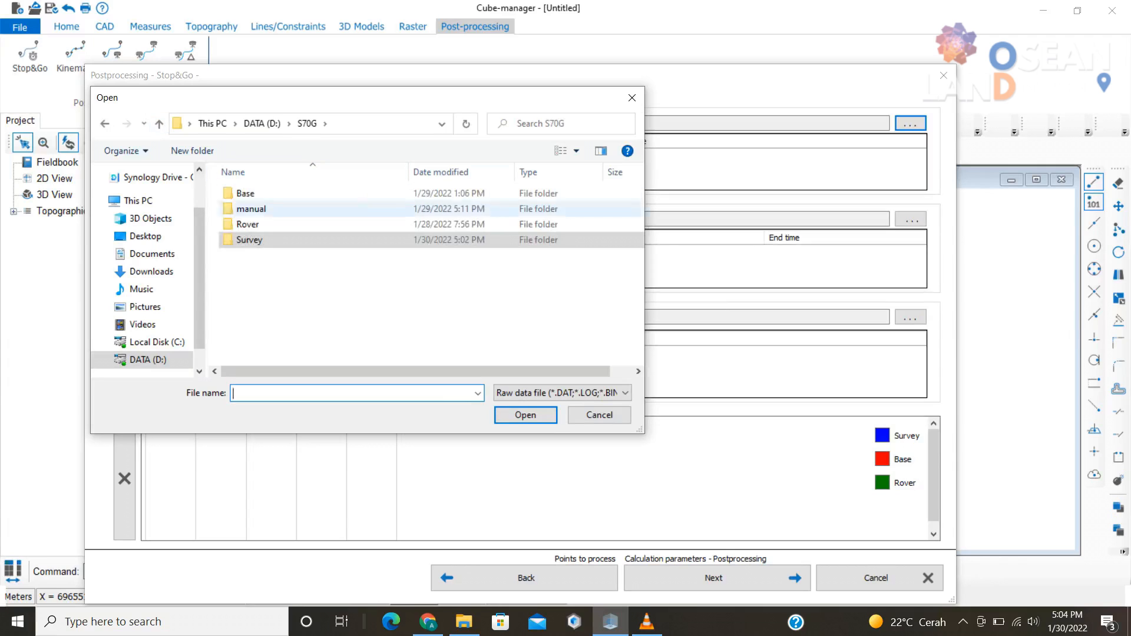
{"action": "double_click", "coordinate": [248, 225]}
{"action": "left_click", "coordinate": [291, 194]}
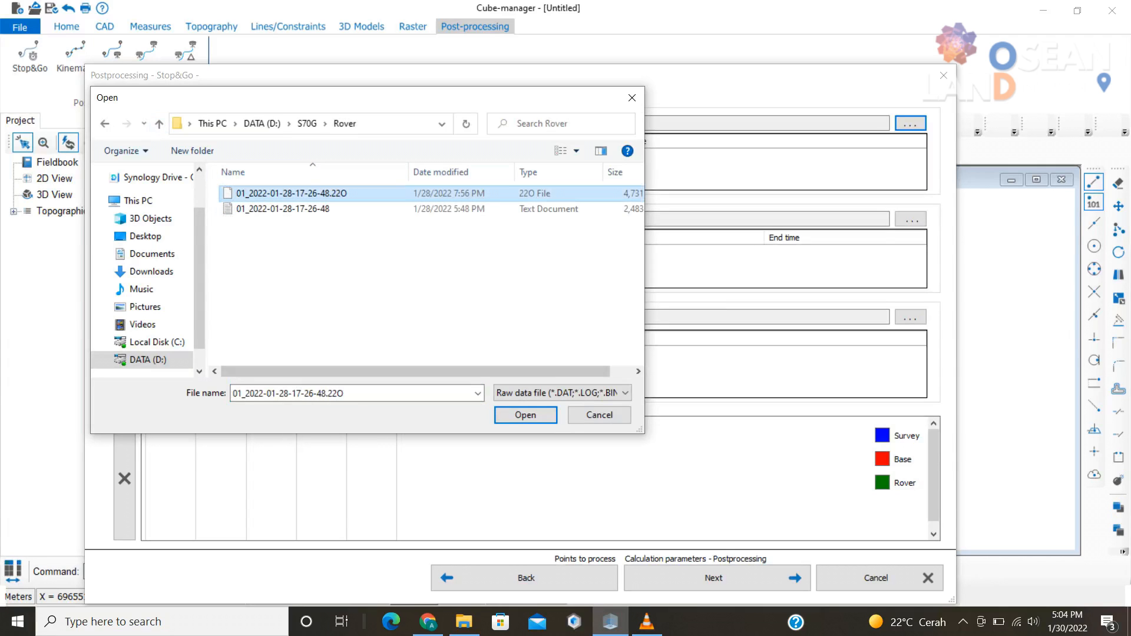
{"action": "left_click", "coordinate": [525, 414]}
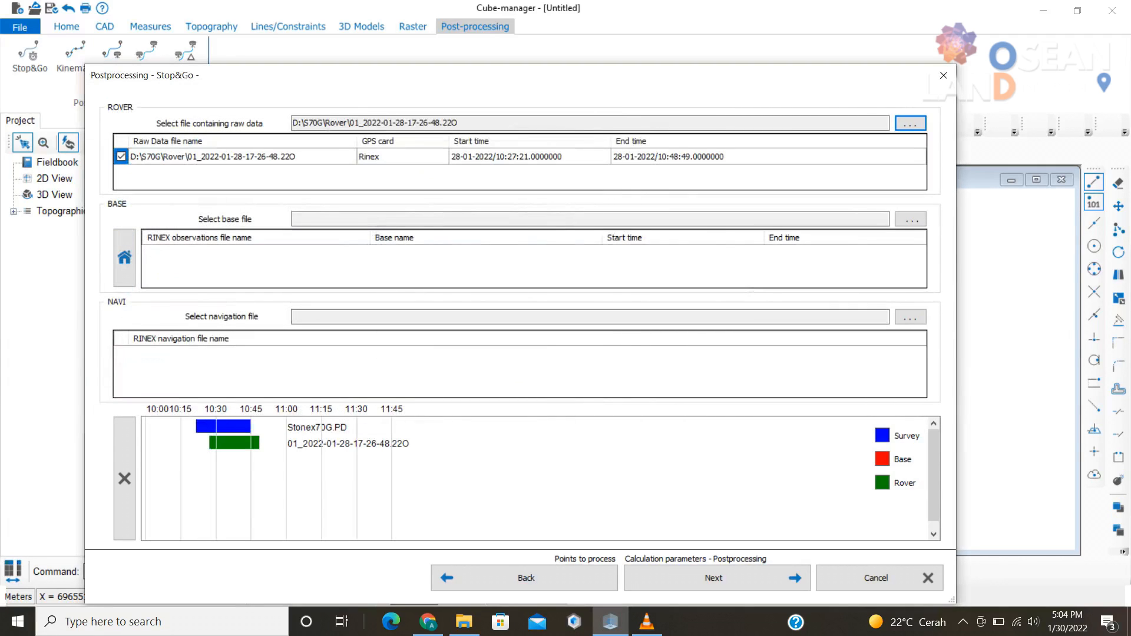
{"action": "left_click", "coordinate": [911, 220]}
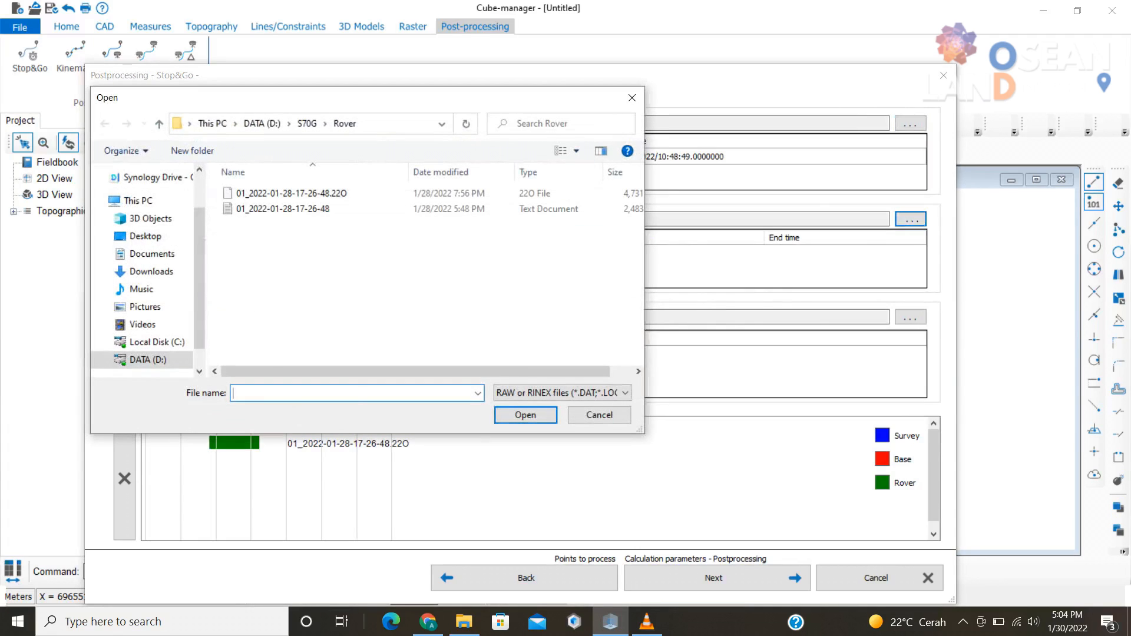
{"action": "left_click", "coordinate": [159, 124]}
{"action": "left_click", "coordinate": [245, 193]}
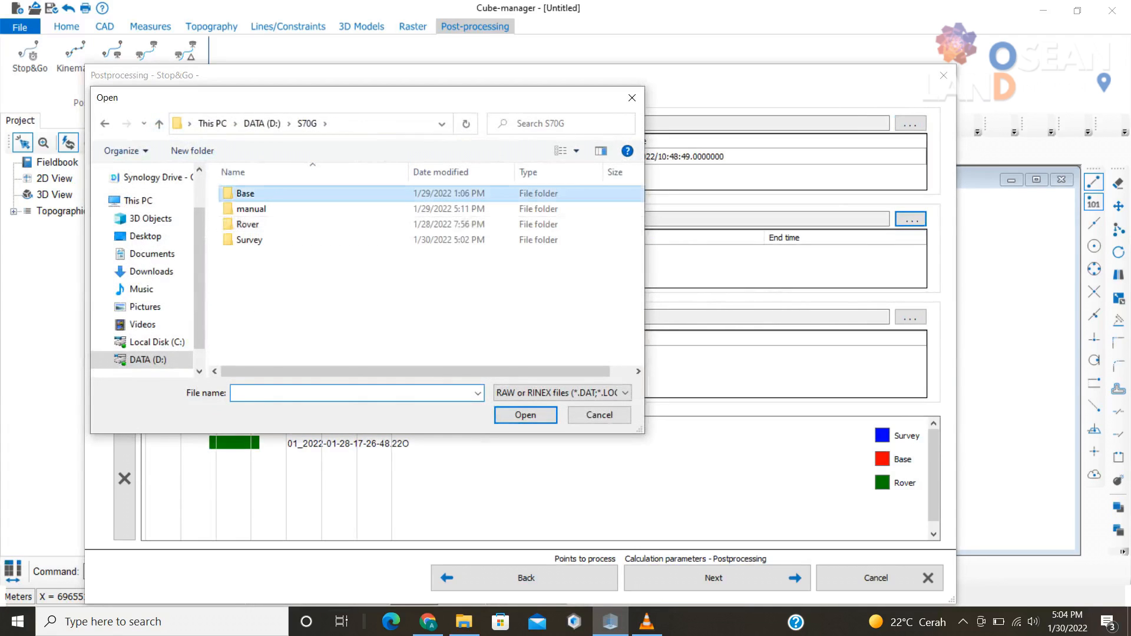
{"action": "double_click", "coordinate": [245, 193]}
{"action": "double_click", "coordinate": [265, 193]}
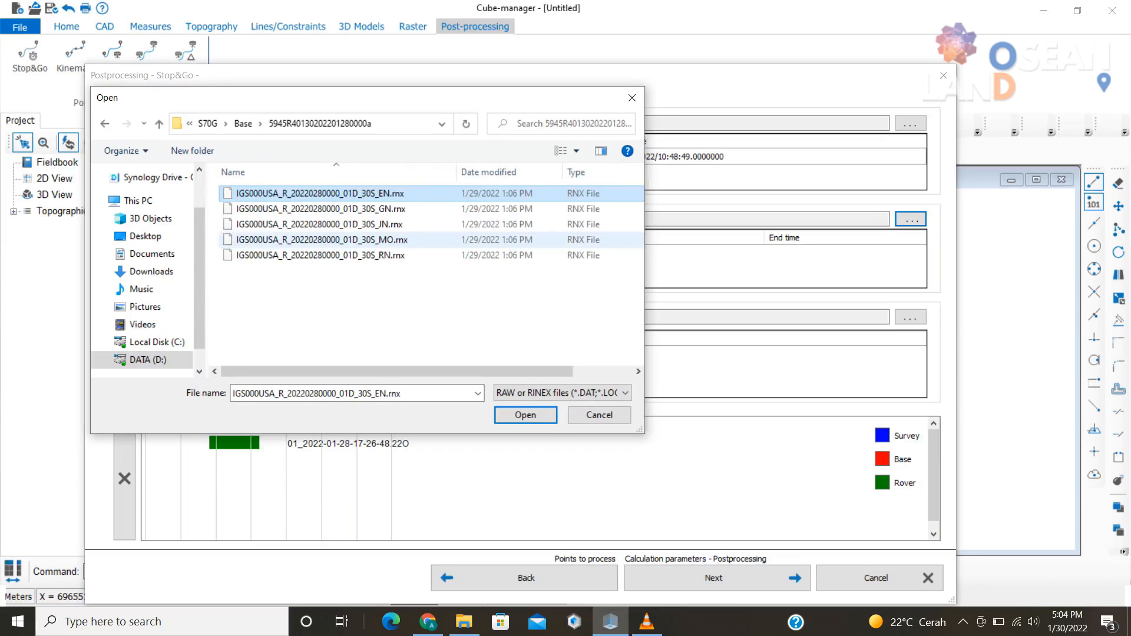
{"action": "double_click", "coordinate": [322, 240]}
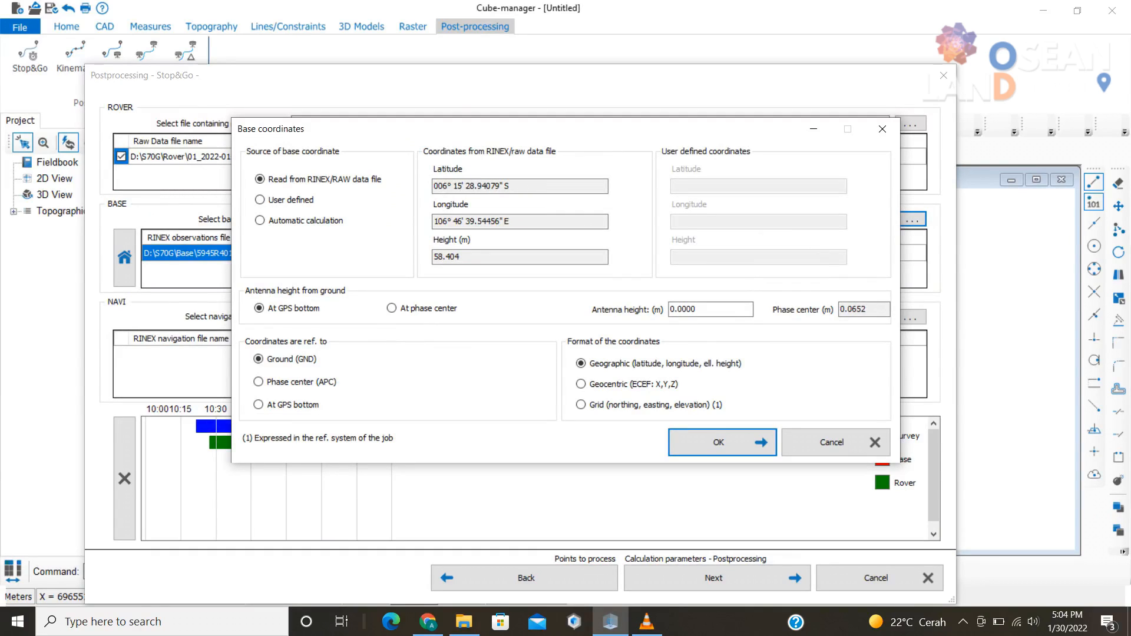
Try the user-defined source for the base coordinates with the grid format (northing, easting, elevation)
{"action": "left_click", "coordinate": [260, 201]}
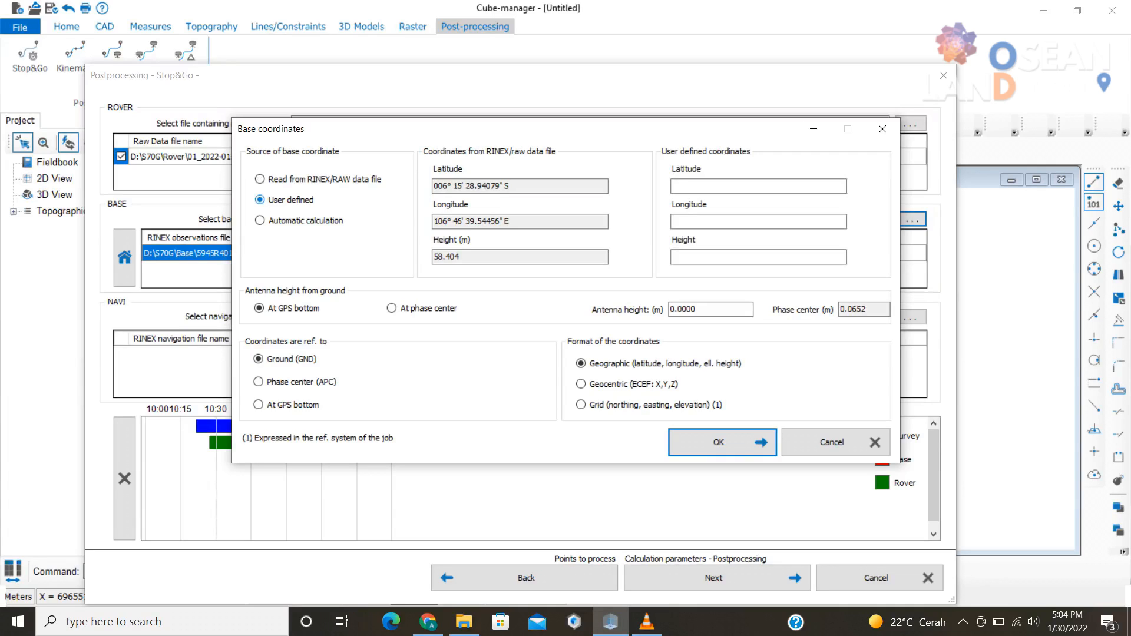
{"action": "left_click", "coordinate": [730, 186]}
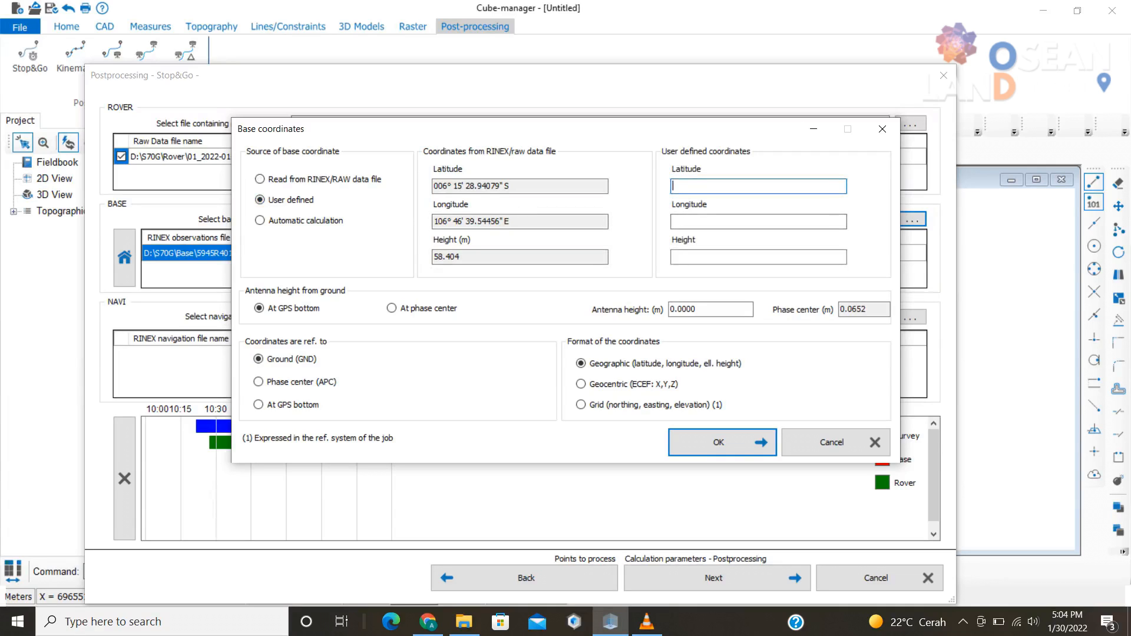
{"action": "left_click", "coordinate": [730, 222]}
{"action": "left_click", "coordinate": [731, 256]}
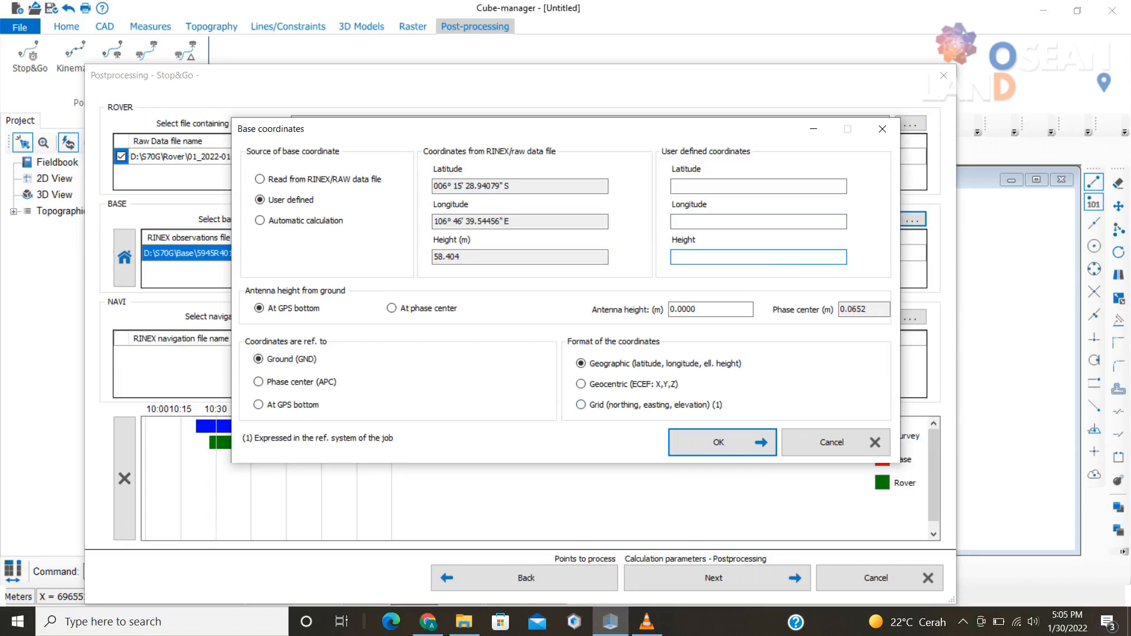
{"action": "left_click", "coordinate": [582, 405]}
{"action": "left_click", "coordinate": [730, 187]}
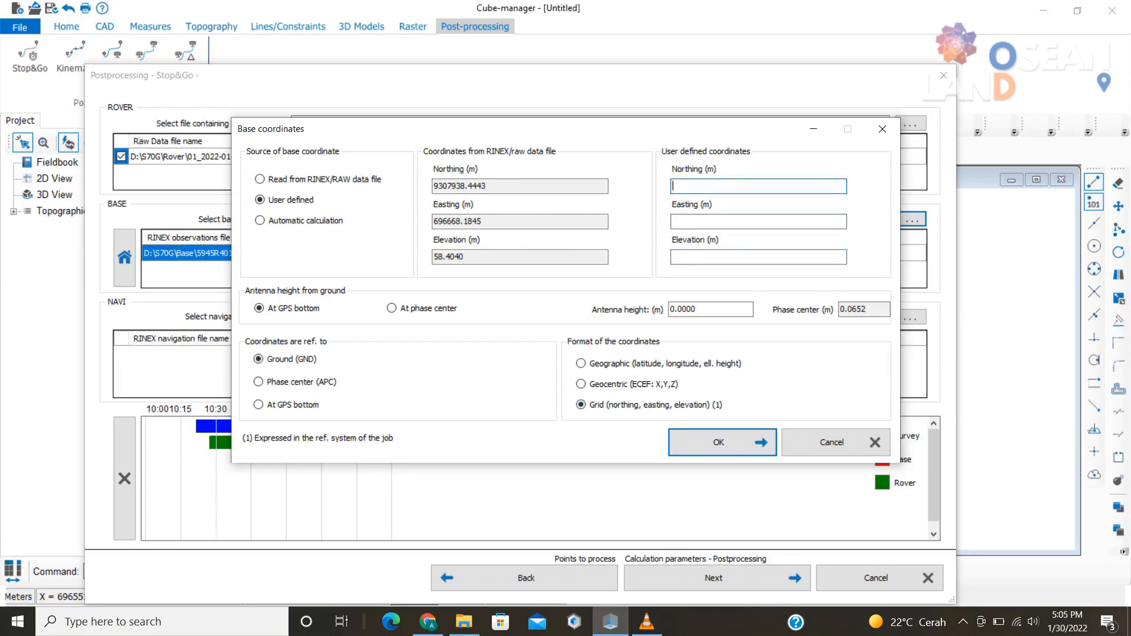
{"action": "left_click", "coordinate": [730, 222]}
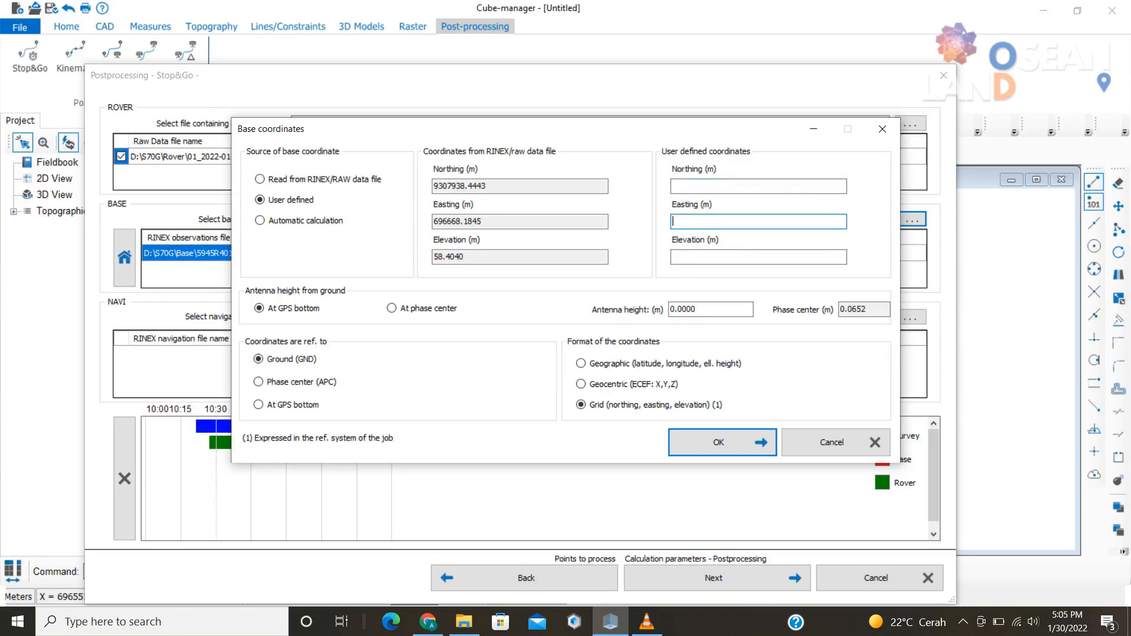
{"action": "left_click", "coordinate": [731, 257]}
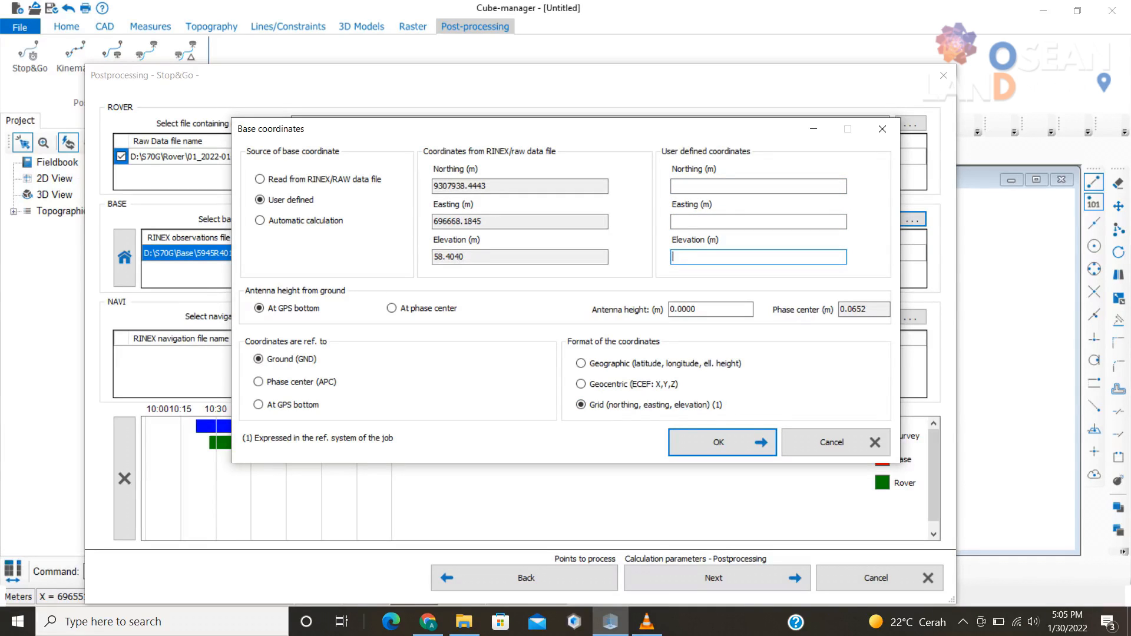
{"action": "left_click", "coordinate": [711, 310]}
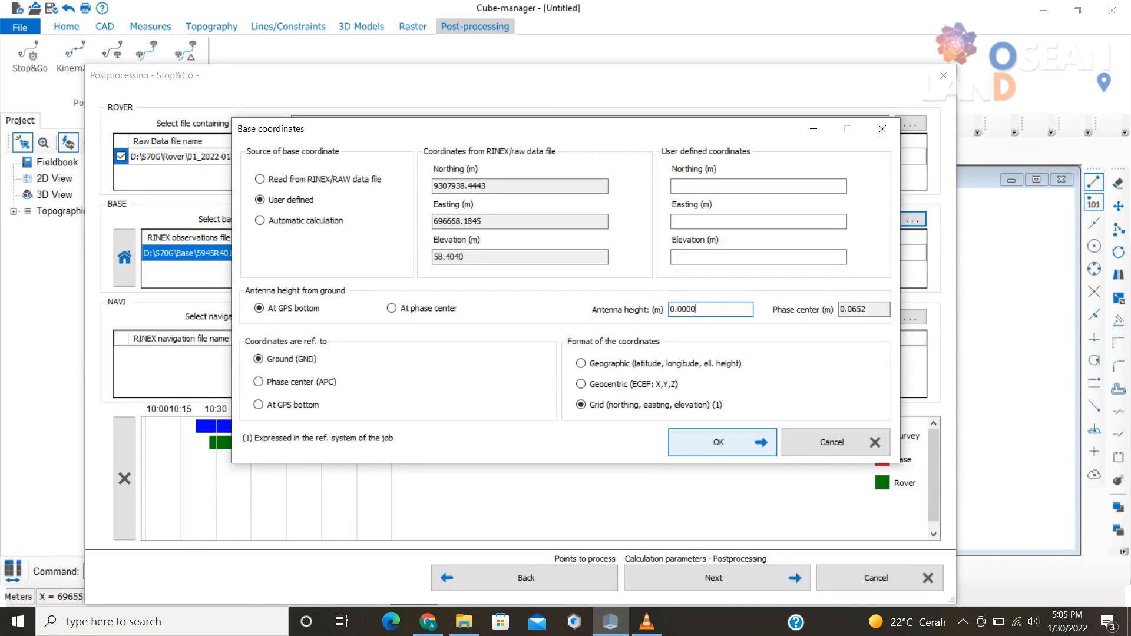
Set the base coordinates to be read from the RINEX/RAW data file in geographic format and accept them
{"action": "left_click", "coordinate": [260, 179]}
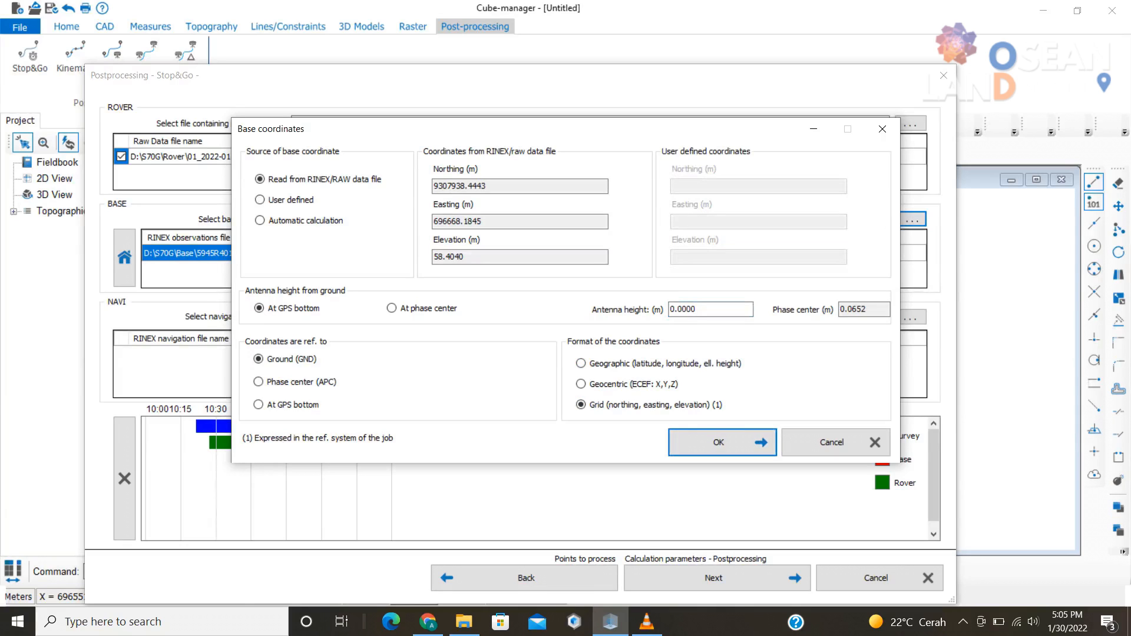
{"action": "left_click", "coordinate": [581, 363]}
{"action": "left_click", "coordinate": [743, 447]}
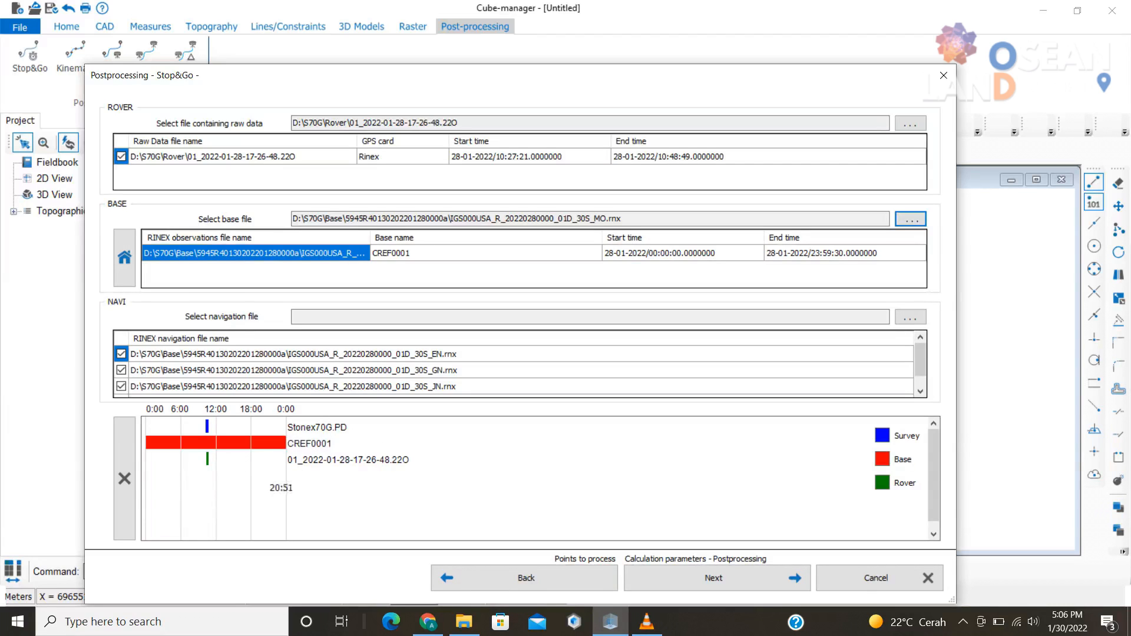
Continue to the calculation parameters and run the post-processing calculation with the existing options and satellite selection
{"action": "left_click", "coordinate": [714, 578]}
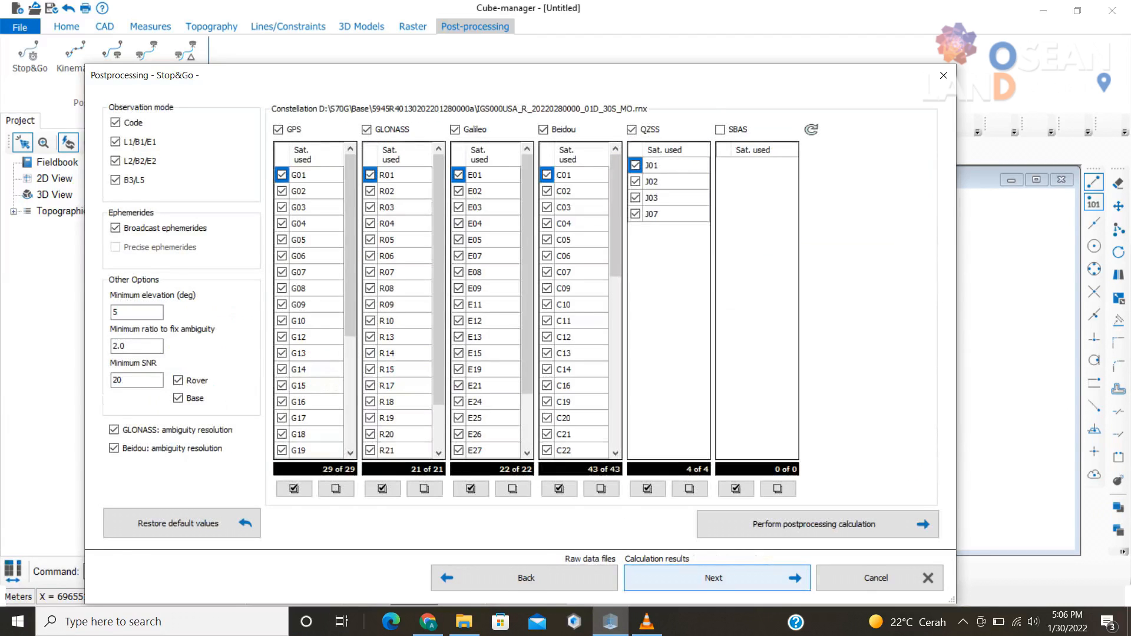
{"action": "left_click", "coordinate": [317, 154]}
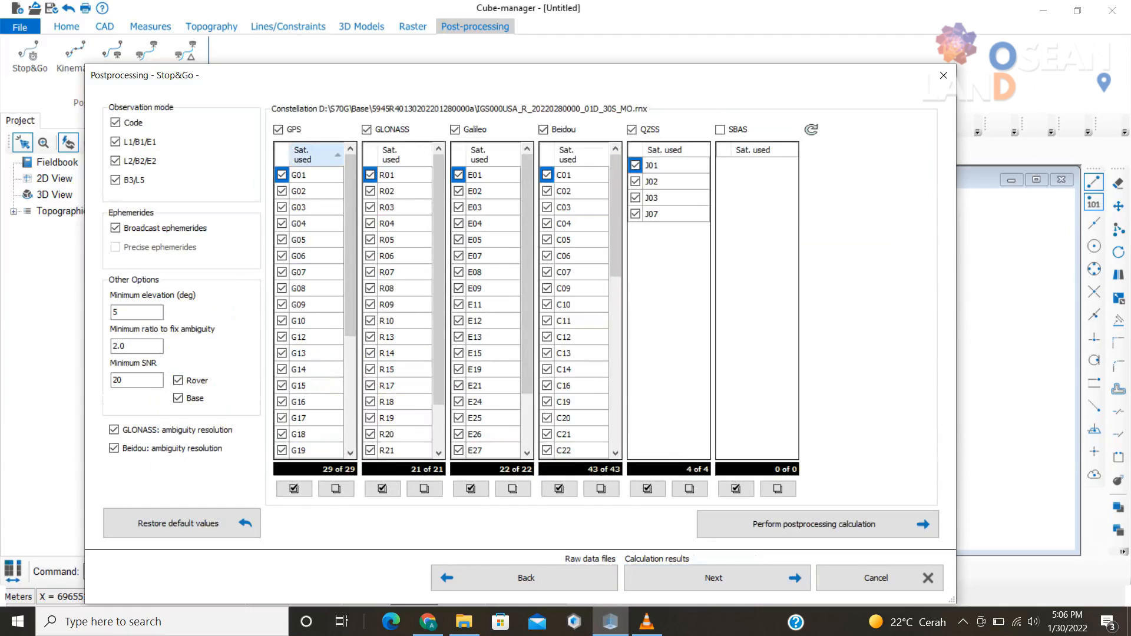
{"action": "left_click", "coordinate": [479, 155]}
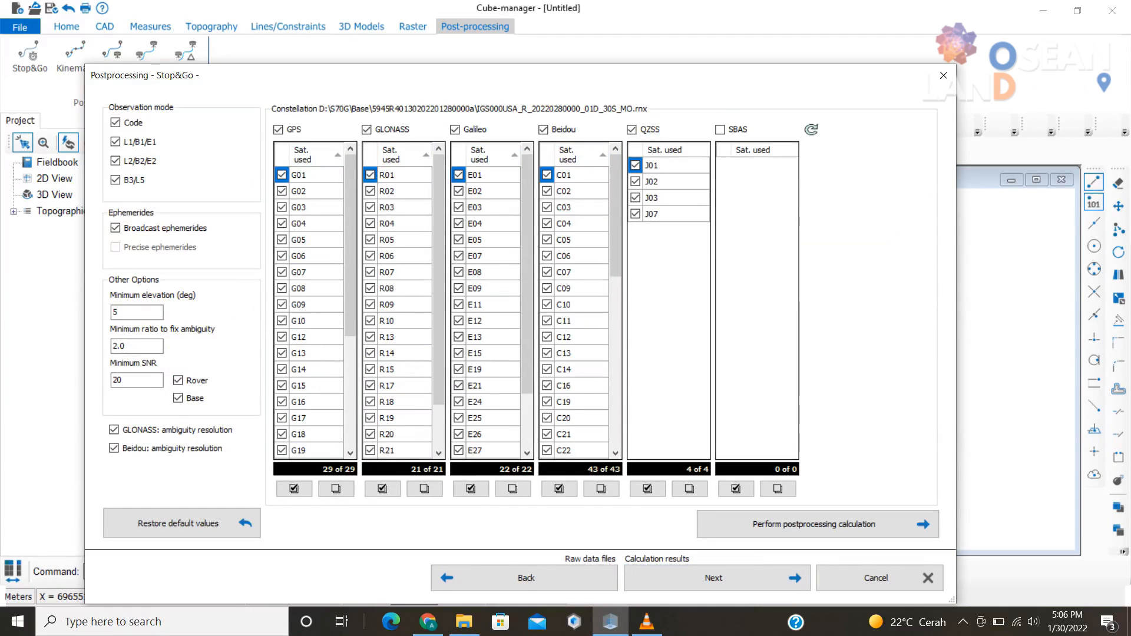
{"action": "left_click", "coordinate": [818, 524]}
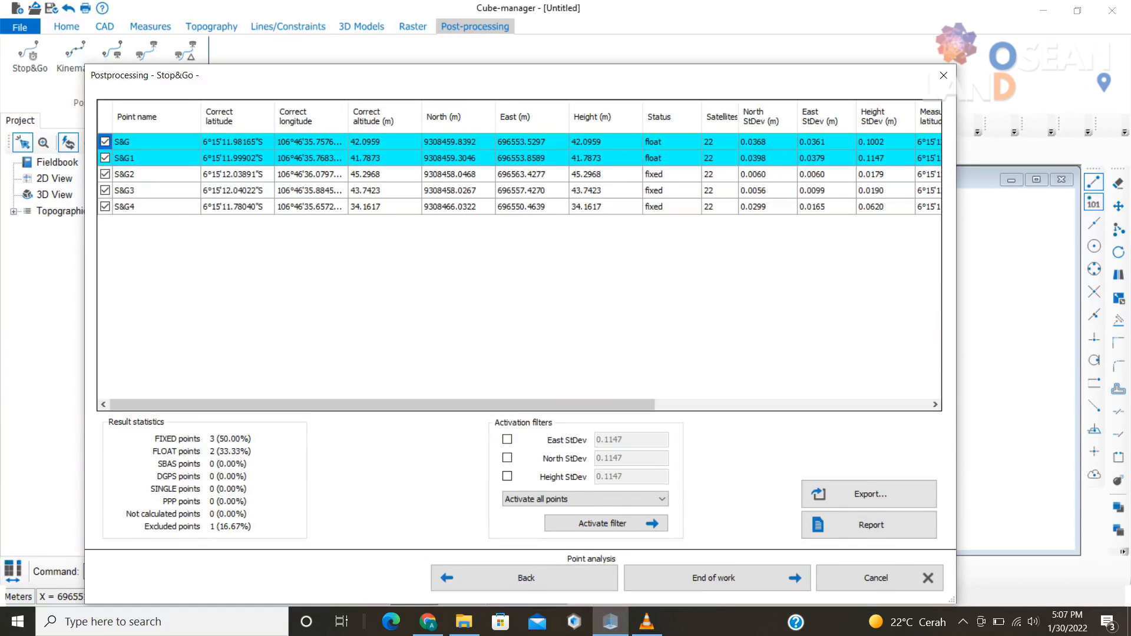
Check the status of the float points and reprocess point S&G1 with a minimum SNR of 25
{"action": "right_click", "coordinate": [698, 174]}
{"action": "right_click", "coordinate": [699, 158]}
{"action": "right_click", "coordinate": [696, 142]}
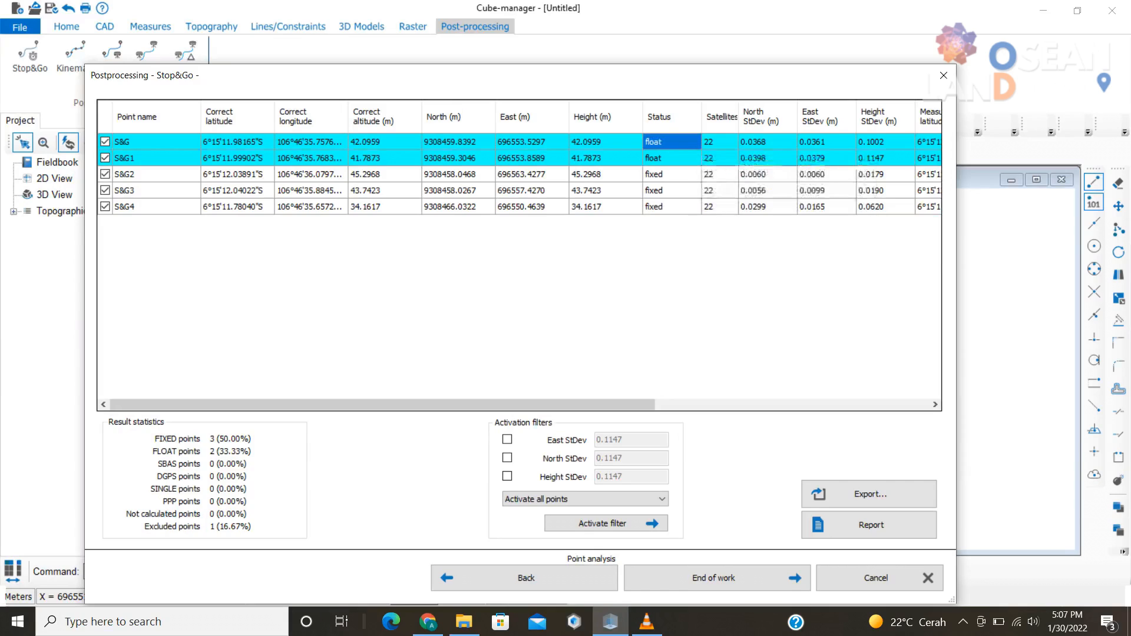
{"action": "left_click", "coordinate": [697, 143]}
{"action": "right_click", "coordinate": [185, 157]}
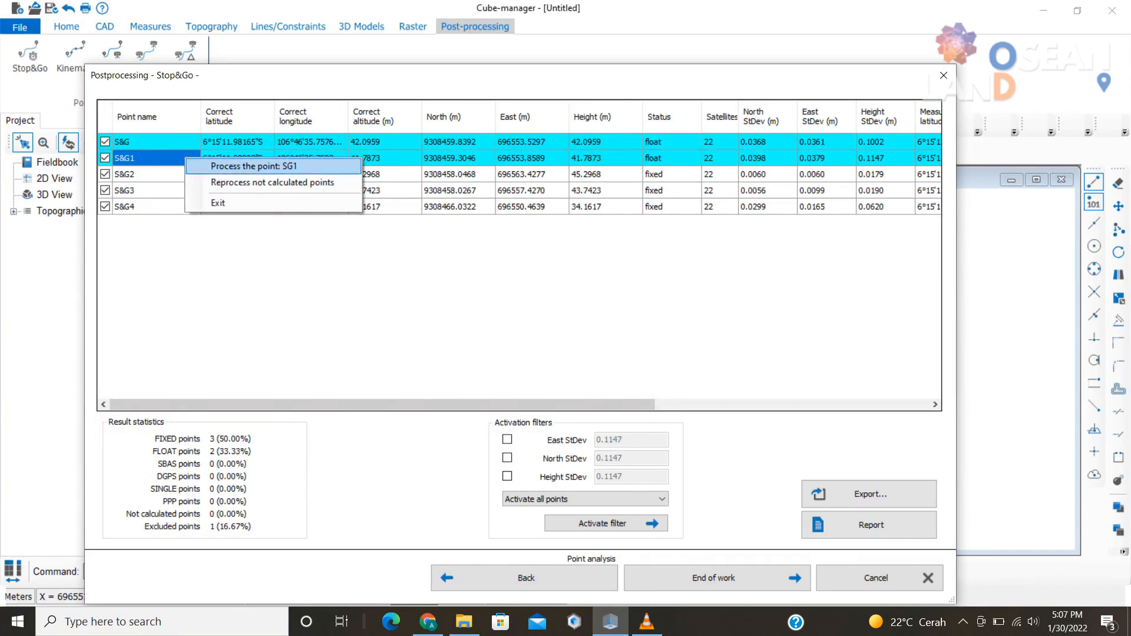
{"action": "left_click", "coordinate": [248, 166]}
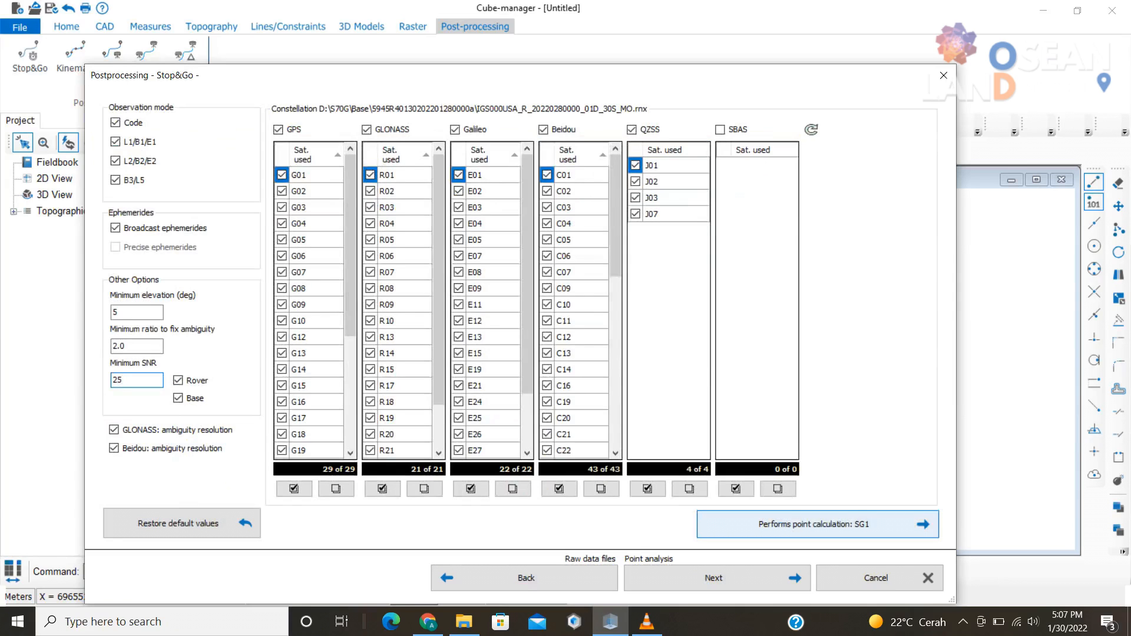
{"action": "left_click", "coordinate": [813, 524]}
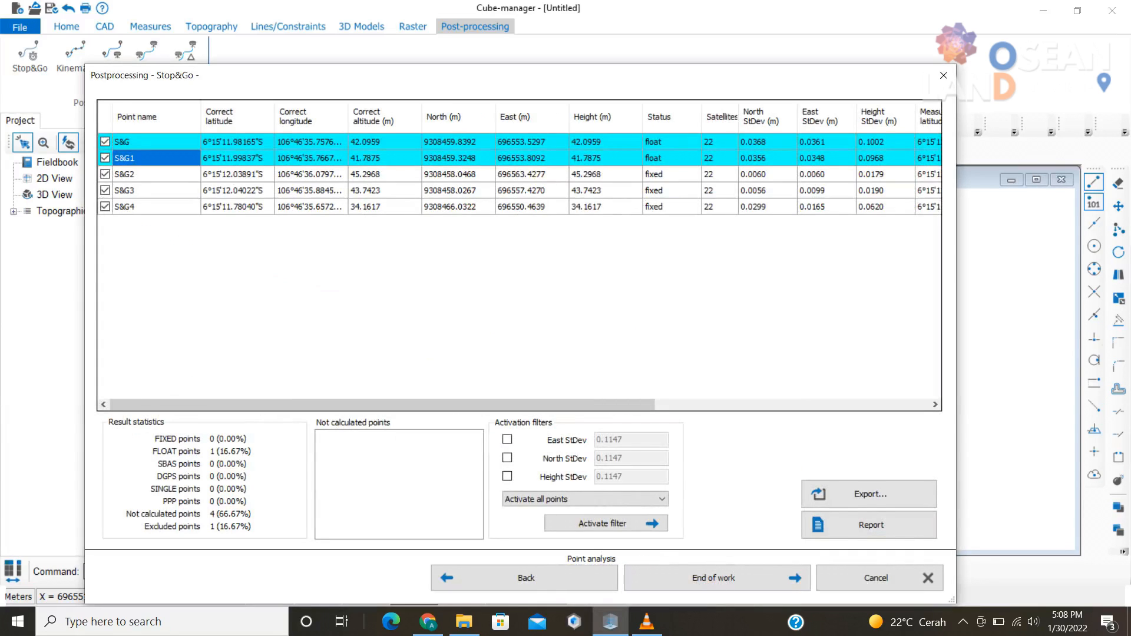
{"action": "right_click", "coordinate": [176, 157]}
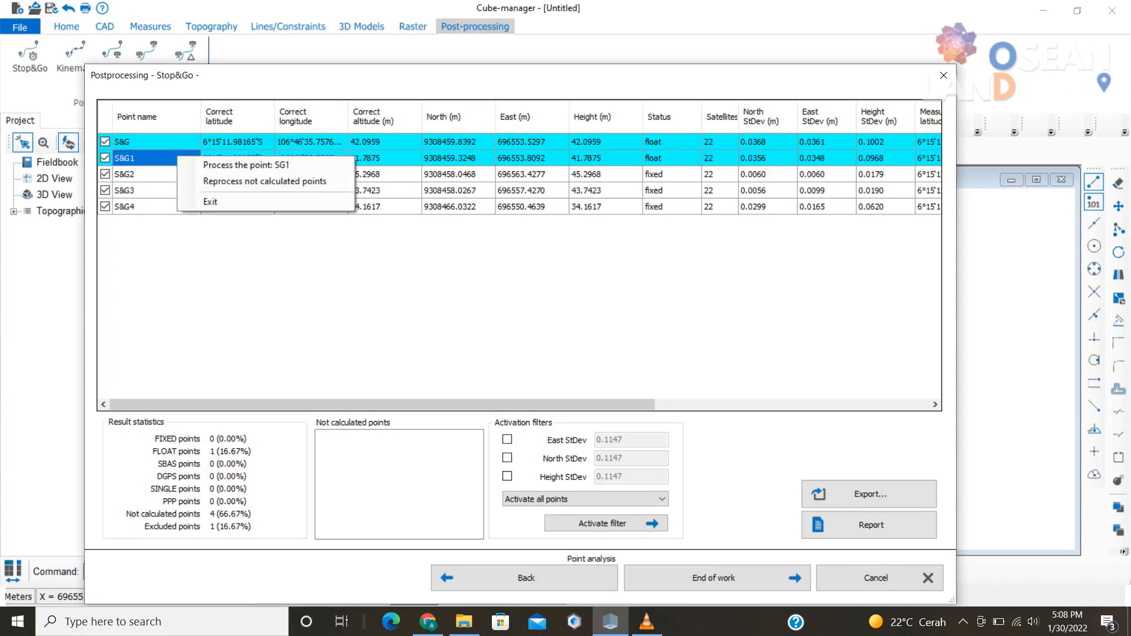
{"action": "key", "text": "Escape"}
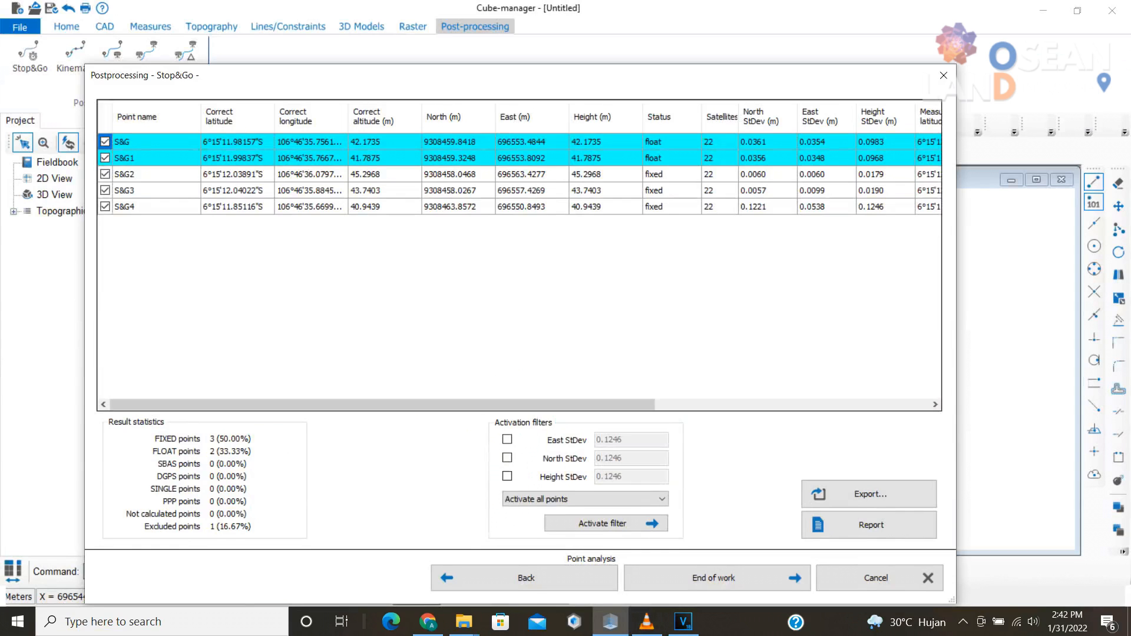
End the post-processing and store the corrected points in a new GPS fieldbook named post, using the prefix postp_ and the default point features
{"action": "left_click", "coordinate": [713, 578]}
{"action": "left_click", "coordinate": [564, 229]}
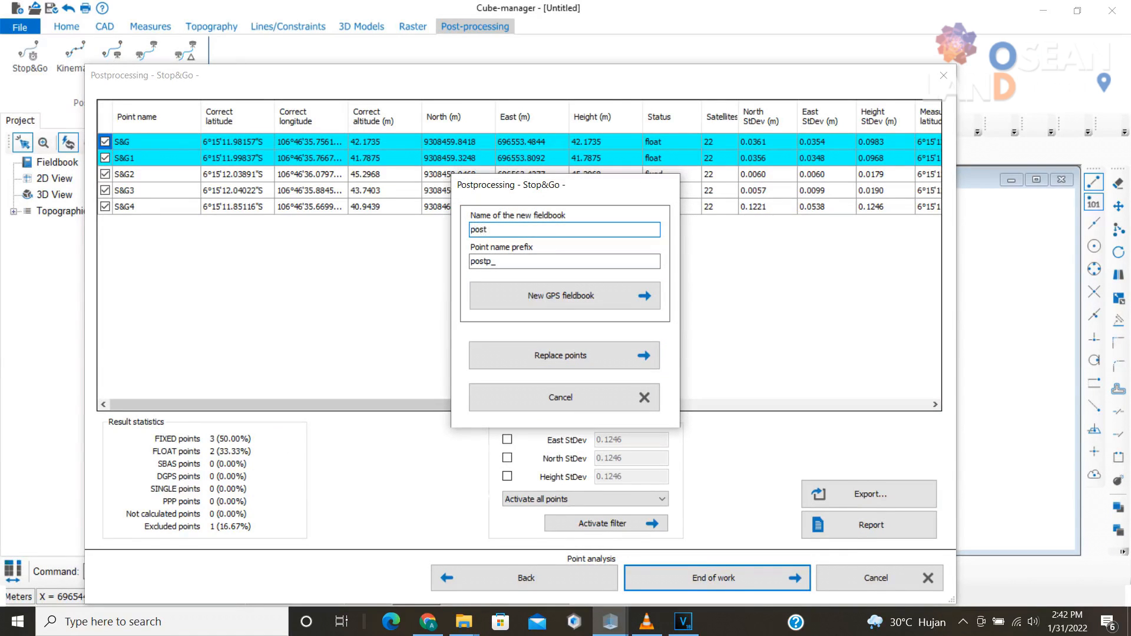
{"action": "left_click", "coordinate": [564, 296]}
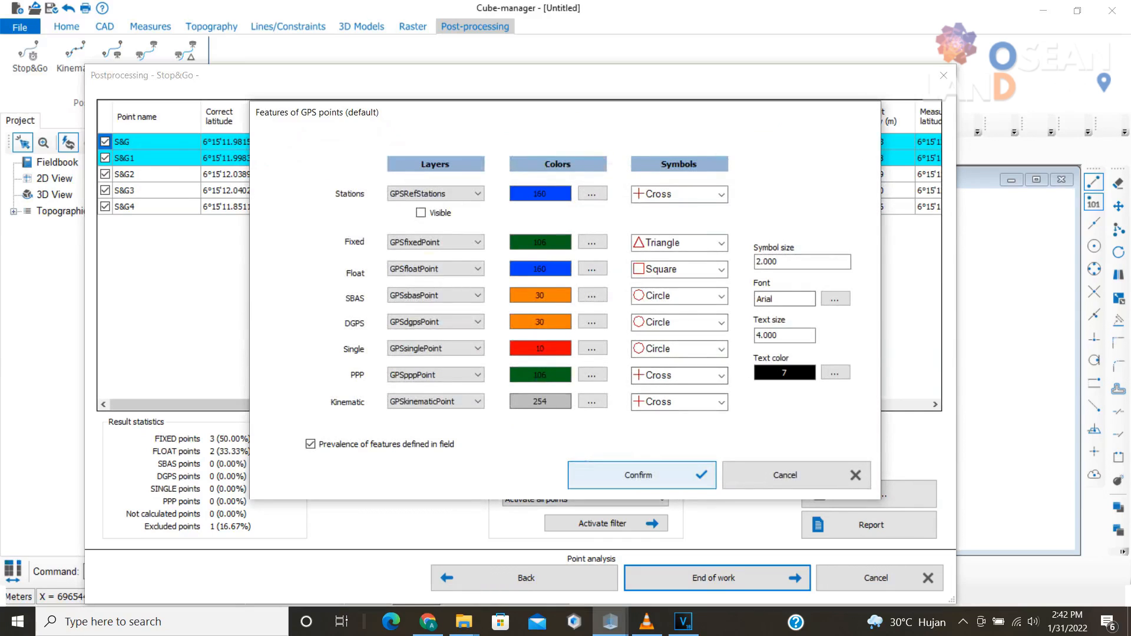
{"action": "left_click", "coordinate": [639, 474]}
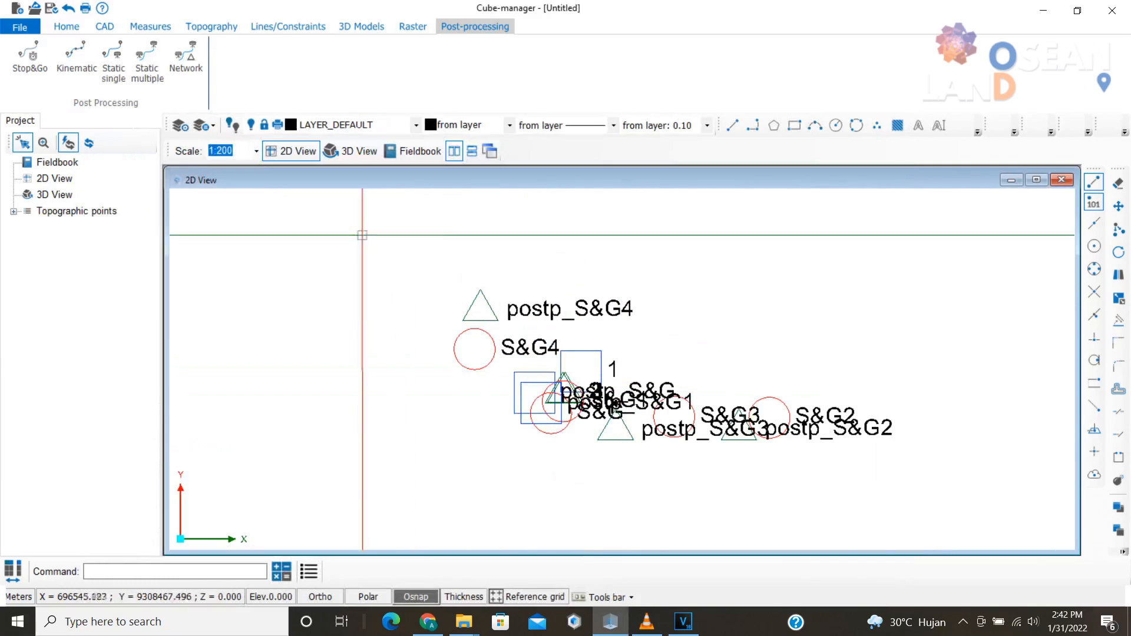
Hide the original Stonex70G.PD fieldbook in the fieldbook list, leaving the post fieldbook displayed in the 2D view
{"action": "left_click_drag", "start_coordinate": [361, 235], "coordinate": [895, 549]}
{"action": "left_click", "coordinate": [19, 27]}
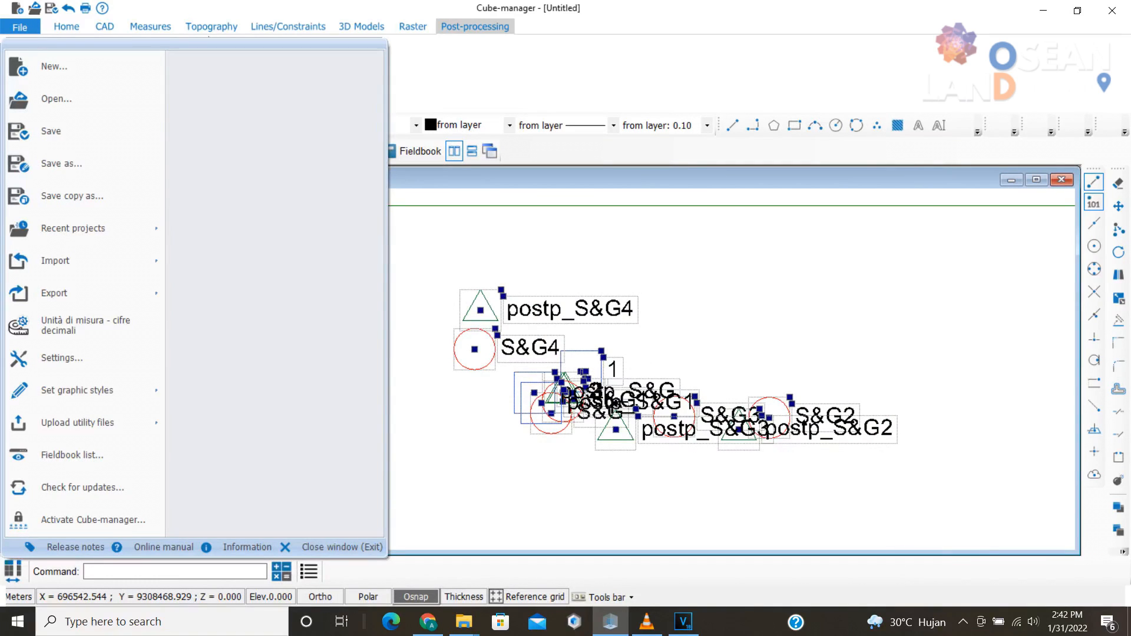
{"action": "left_click", "coordinate": [72, 455]}
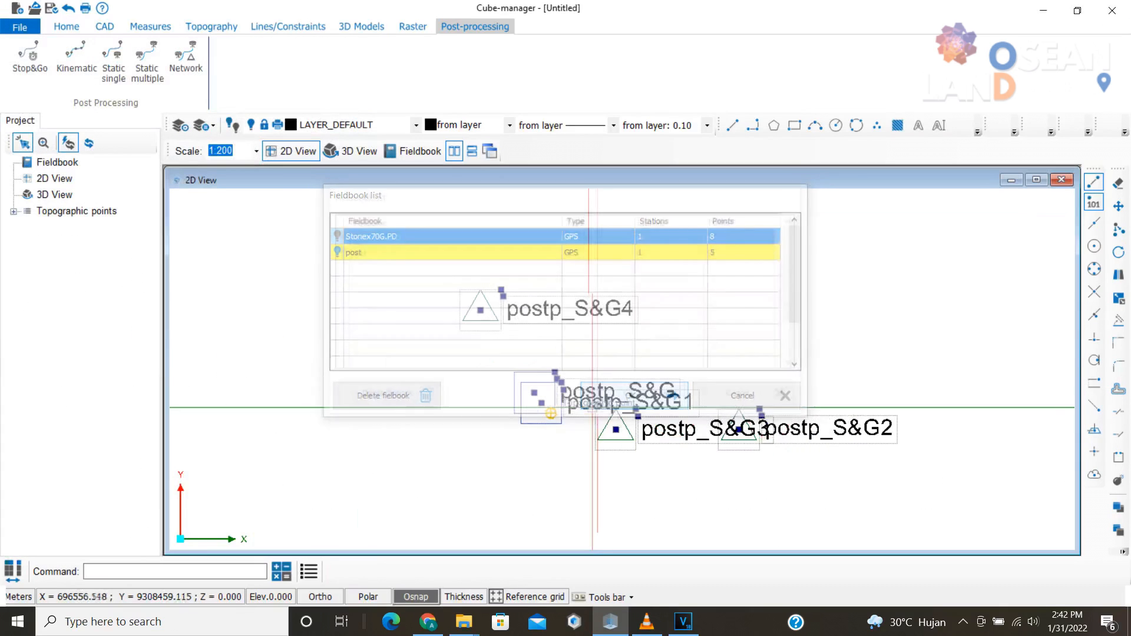
{"action": "left_click", "coordinate": [631, 396]}
{"action": "scroll", "coordinate": [695, 421], "scroll_direction": "up", "scroll_amount": 2}
{"action": "scroll", "coordinate": [709, 467], "scroll_direction": "down", "scroll_amount": 3}
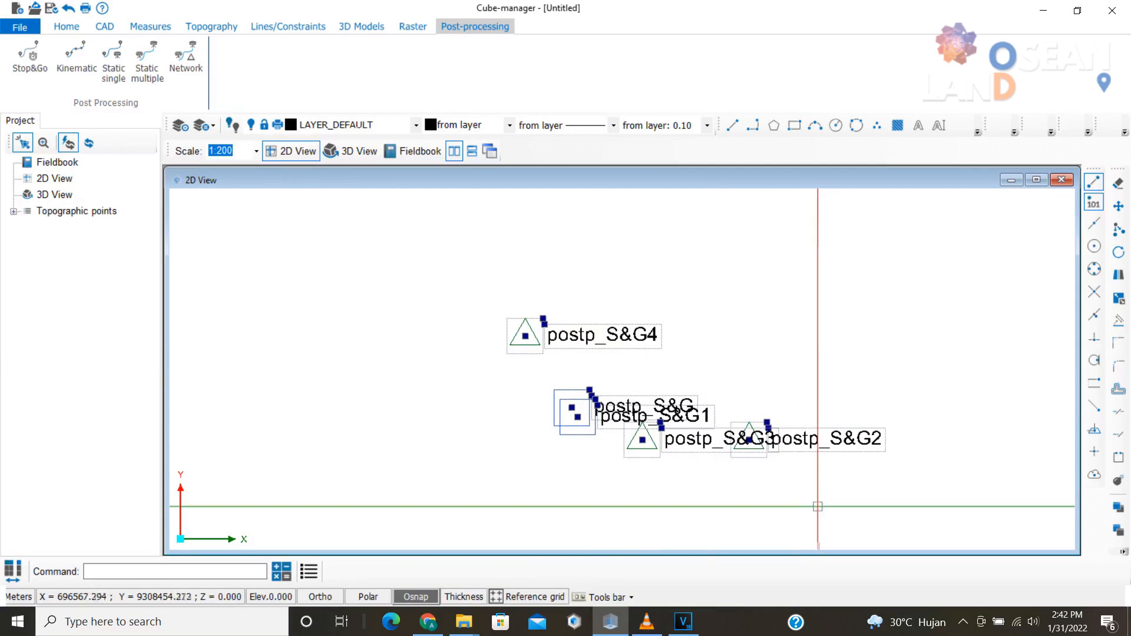
{"action": "key", "text": "Escape"}
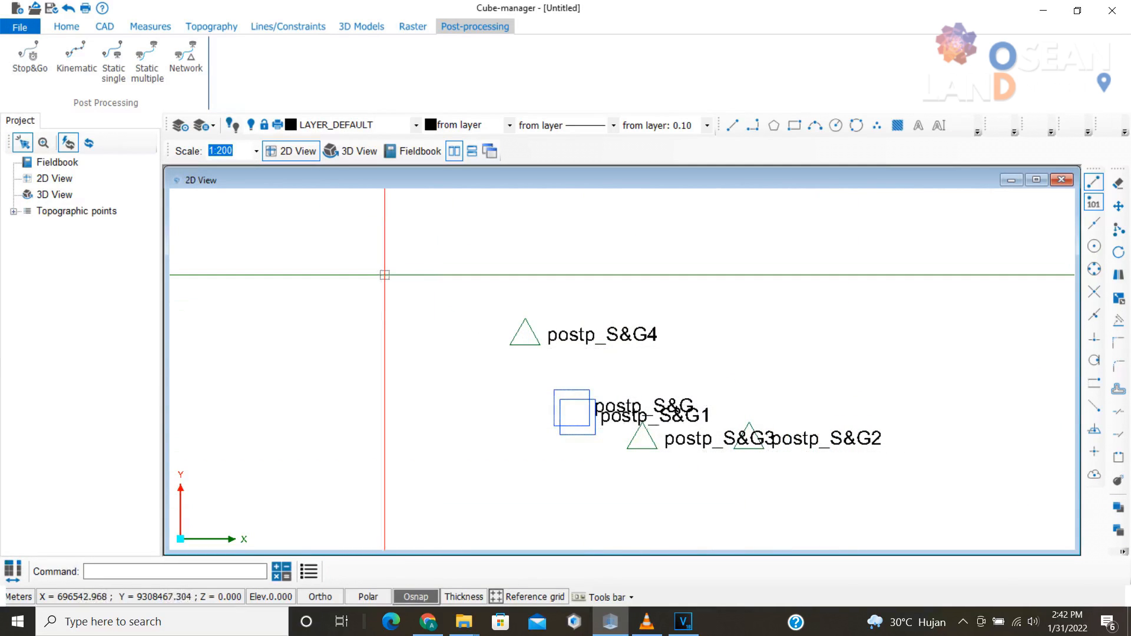
Delete the Stonex70G.PD fieldbook from the fieldbook list and clear the point selection in the 2D view
{"action": "left_click_drag", "start_coordinate": [397, 255], "coordinate": [934, 509]}
{"action": "left_click", "coordinate": [20, 27]}
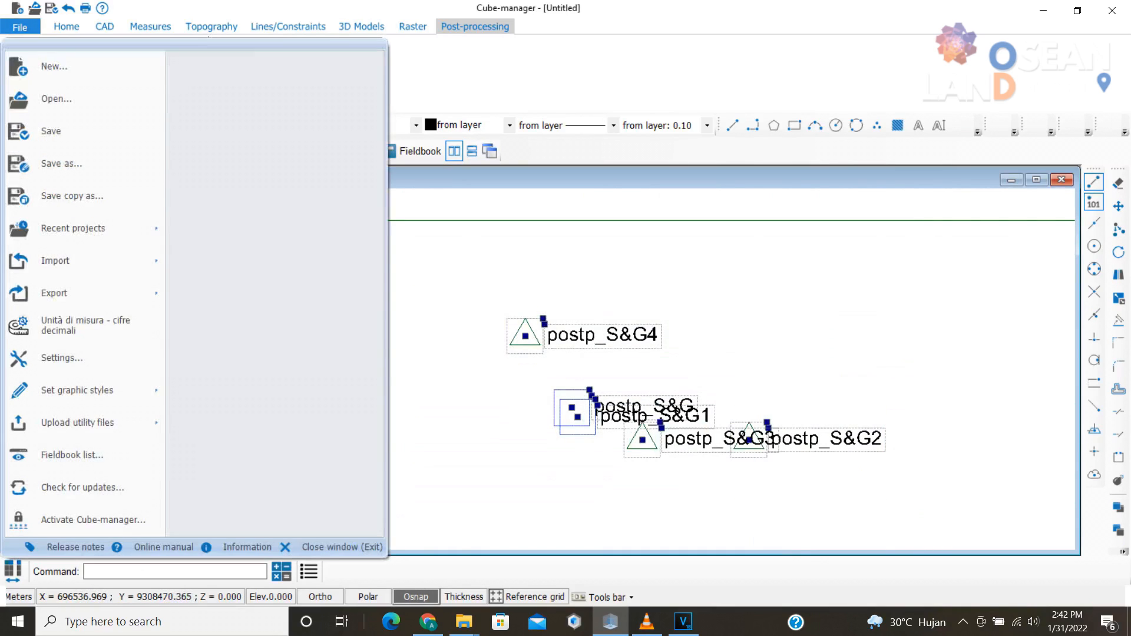
{"action": "left_click", "coordinate": [59, 455]}
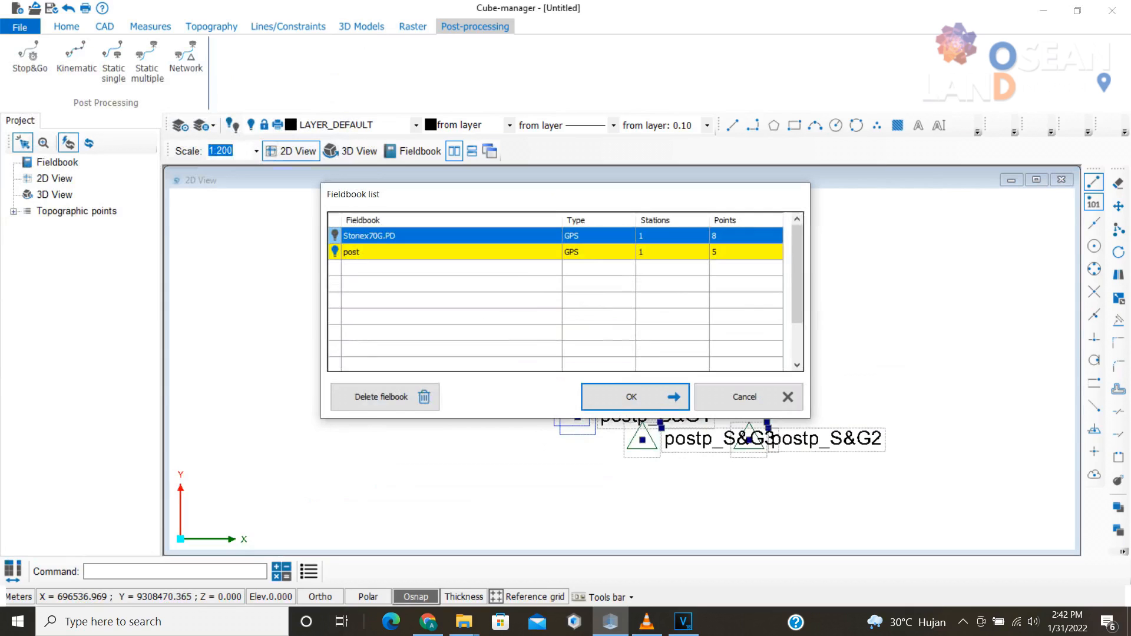
{"action": "left_click", "coordinate": [384, 396]}
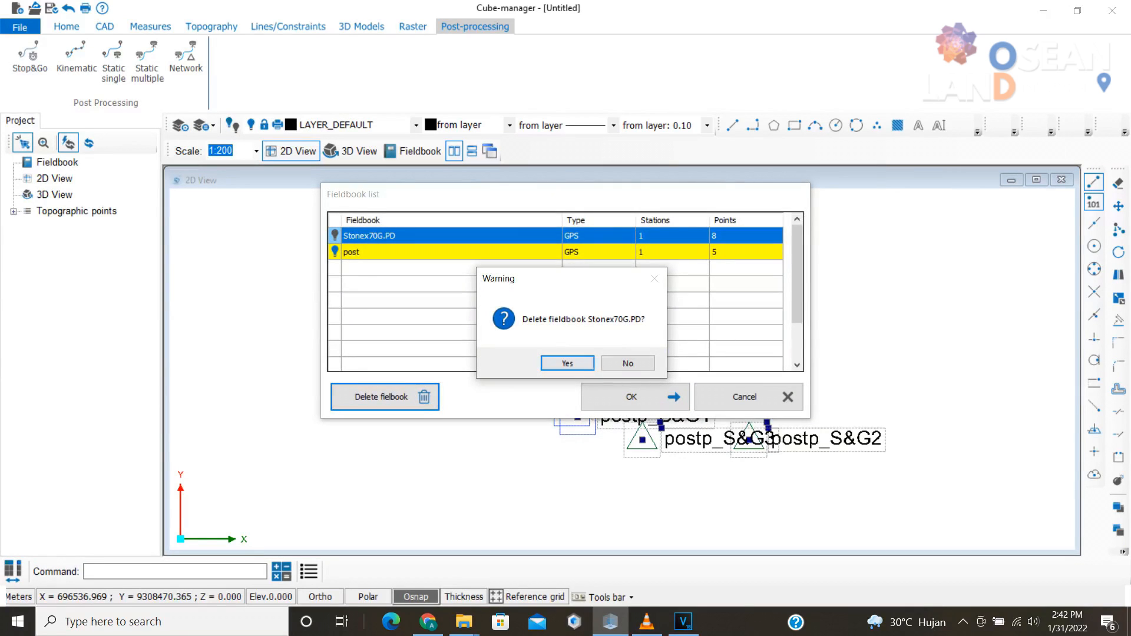
{"action": "left_click", "coordinate": [564, 362]}
{"action": "left_click", "coordinate": [561, 361]}
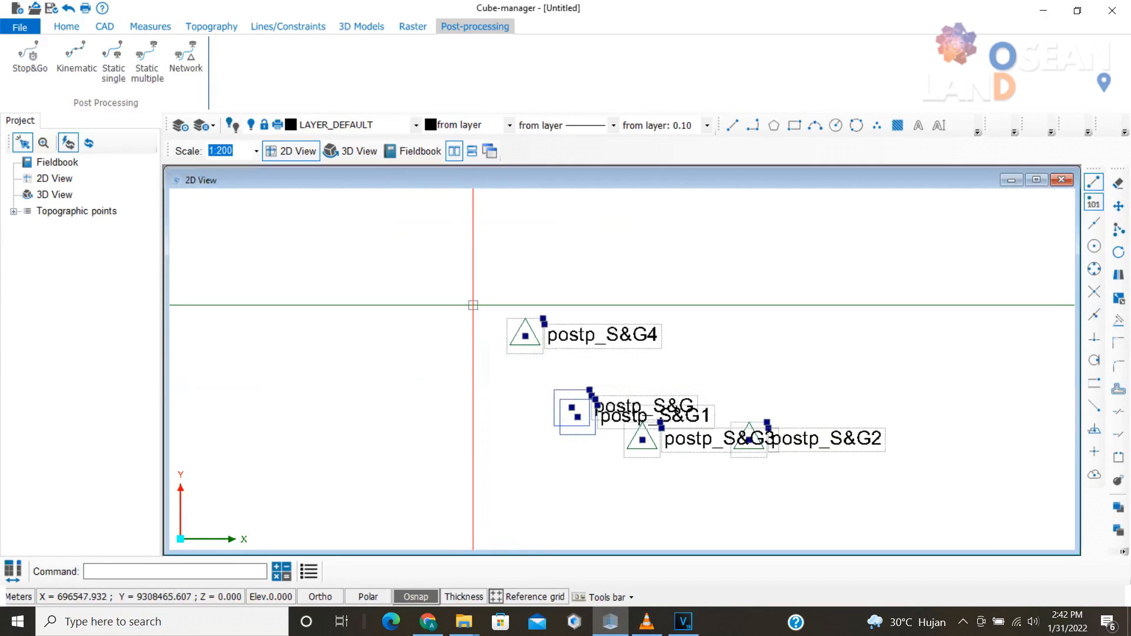
{"action": "key", "text": "Escape"}
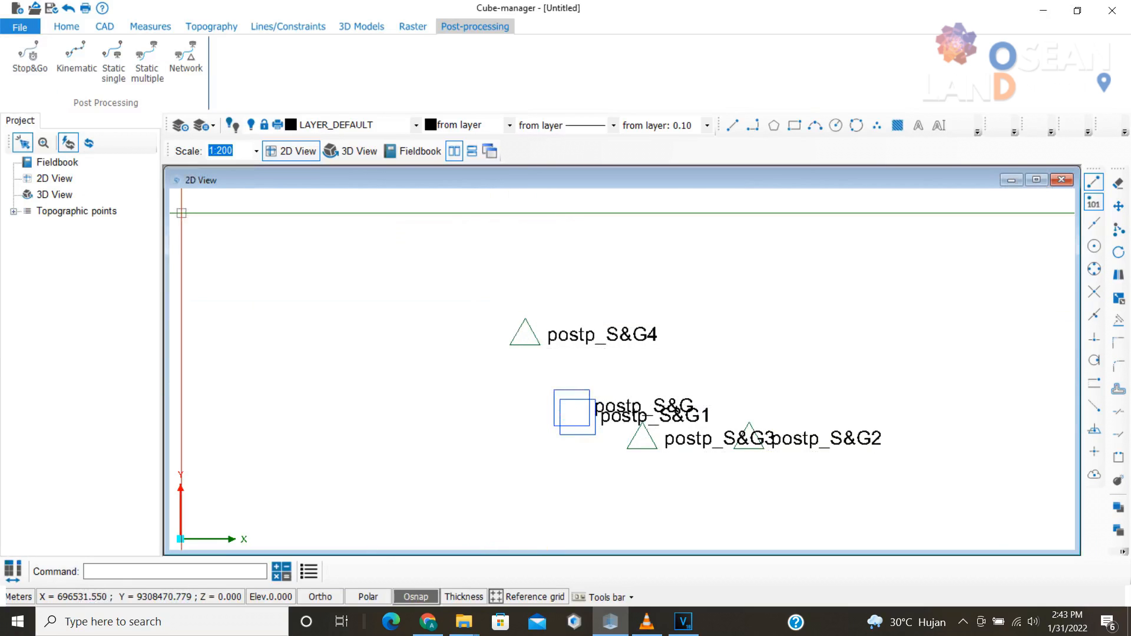
Export the project to an ESRI Shapefile named postp in the D:\S70G folder, in meters
{"action": "left_click", "coordinate": [19, 27]}
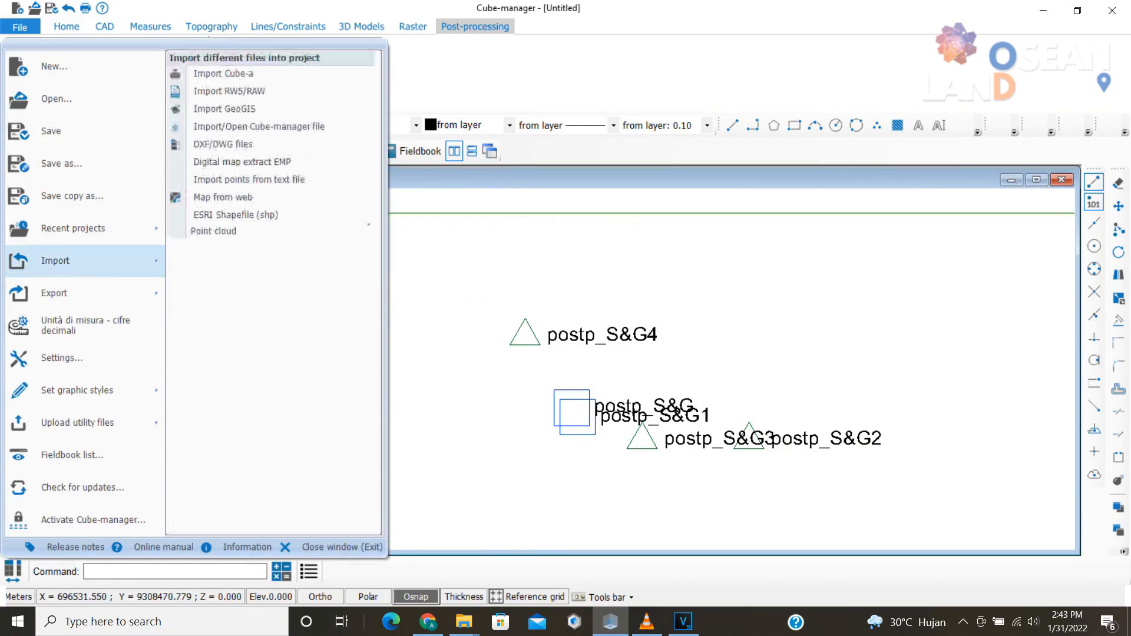
{"action": "mouse_move", "coordinate": [54, 293]}
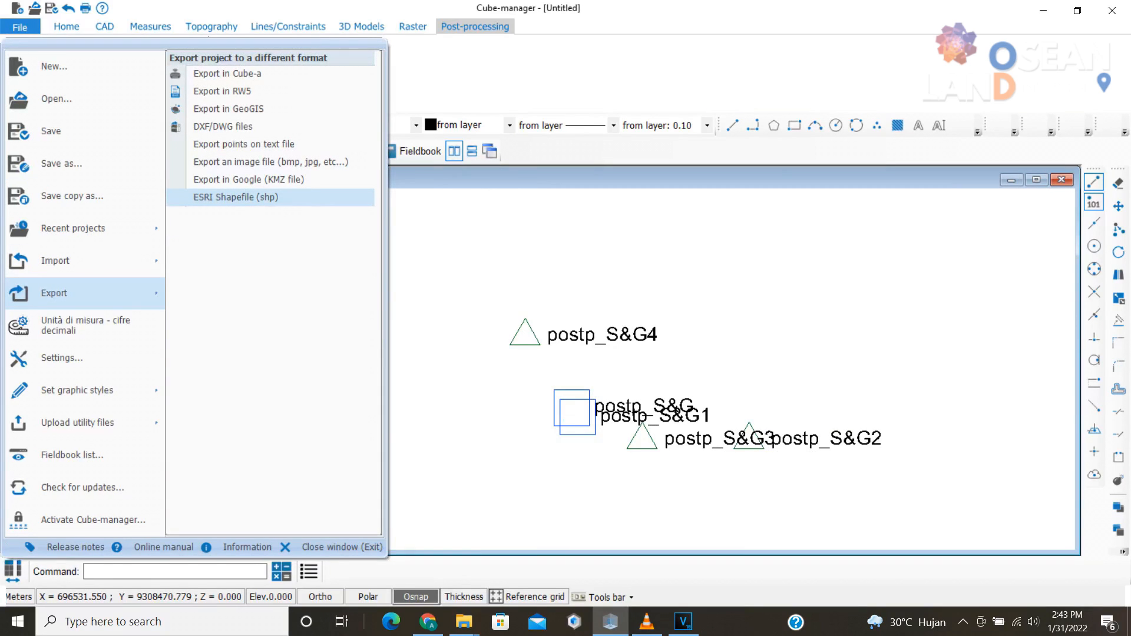
{"action": "left_click", "coordinate": [236, 197]}
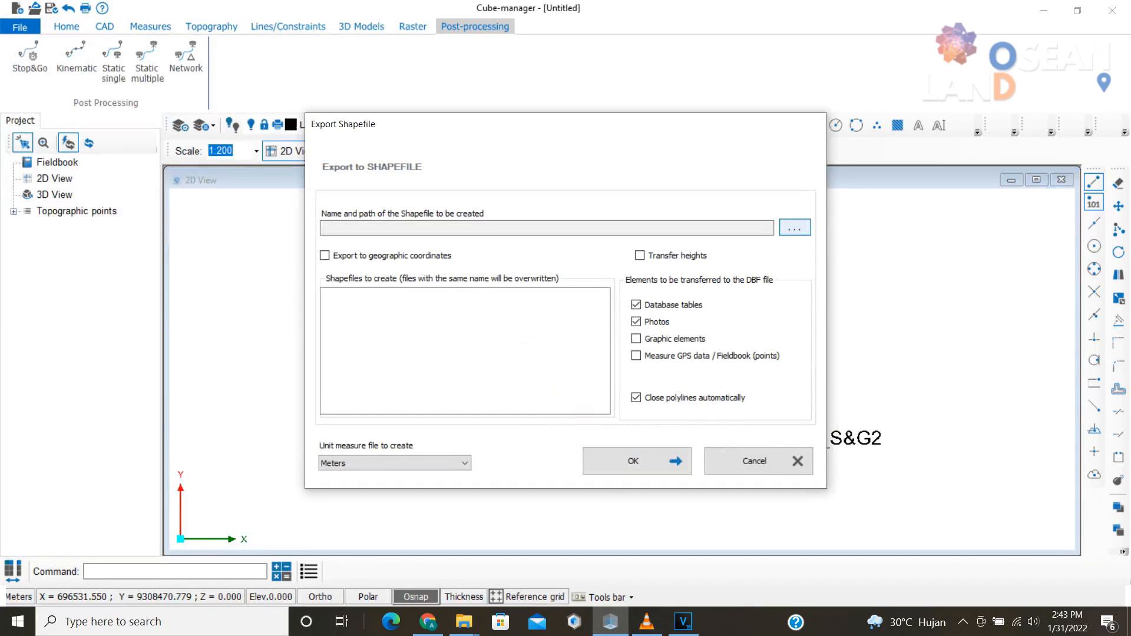
{"action": "left_click", "coordinate": [794, 227]}
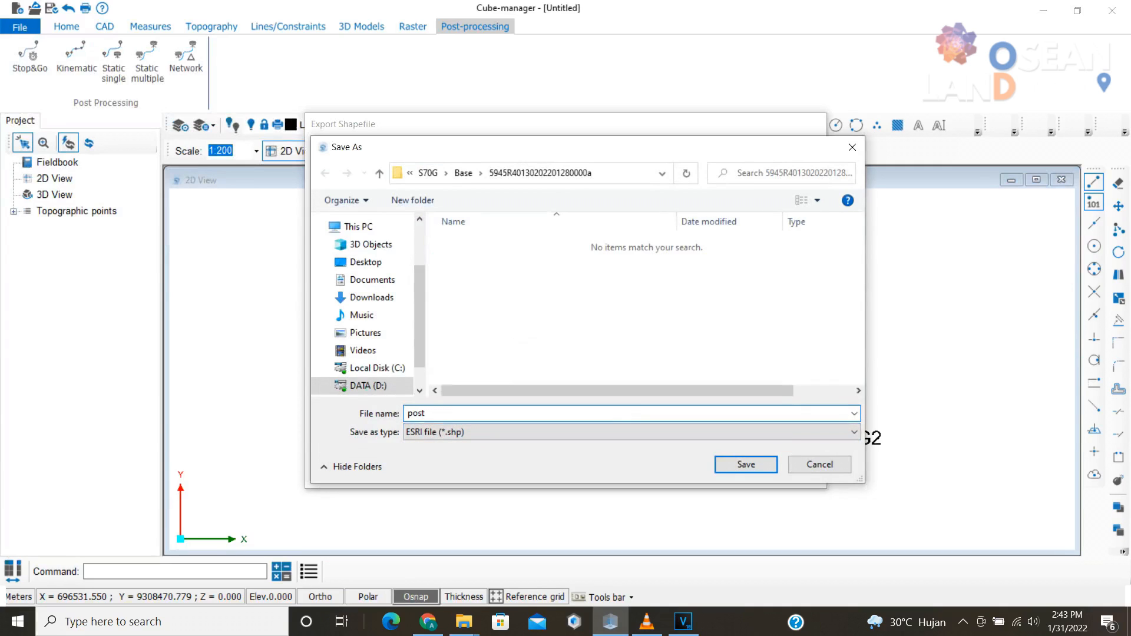
{"action": "type", "text": "postp"}
{"action": "left_click", "coordinate": [365, 386]}
{"action": "double_click", "coordinate": [466, 304]}
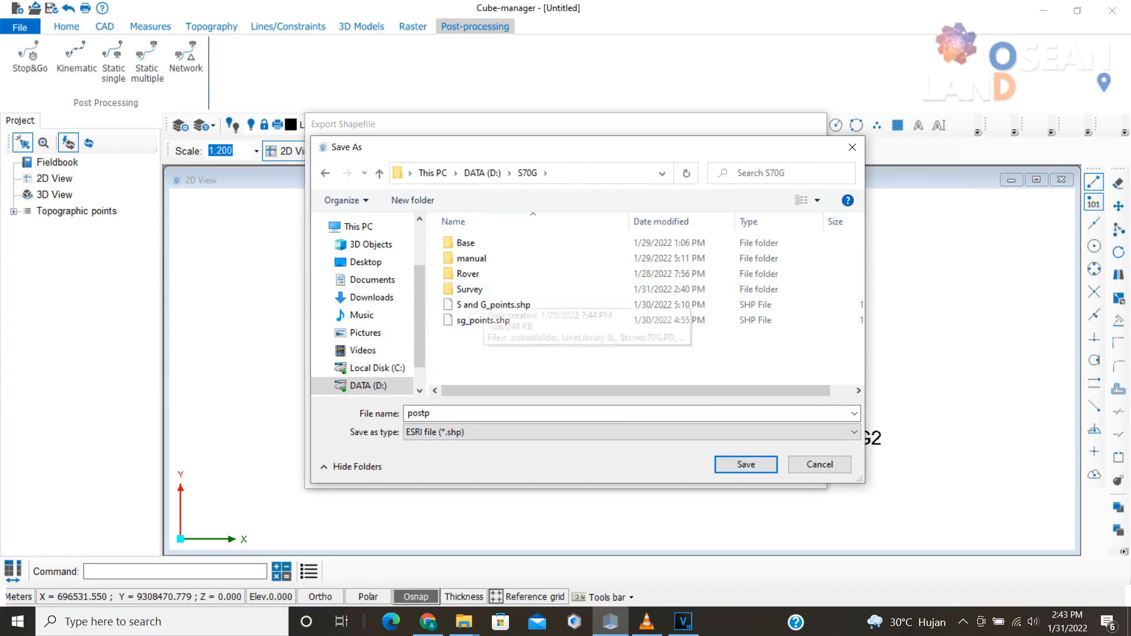
{"action": "left_click", "coordinate": [746, 464]}
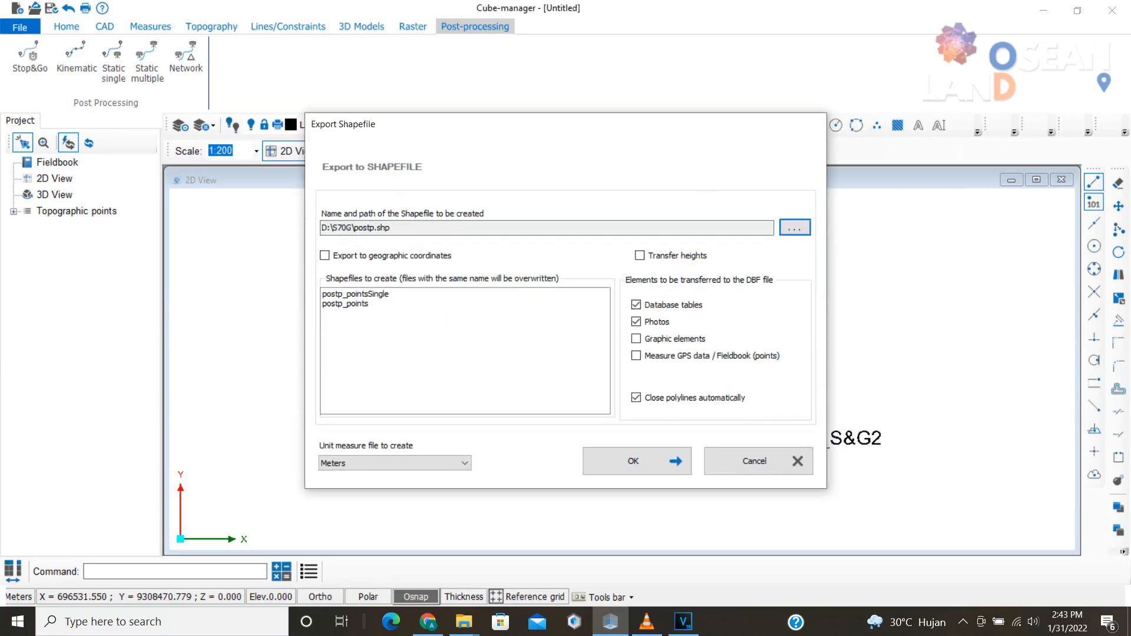
{"action": "left_click", "coordinate": [633, 460]}
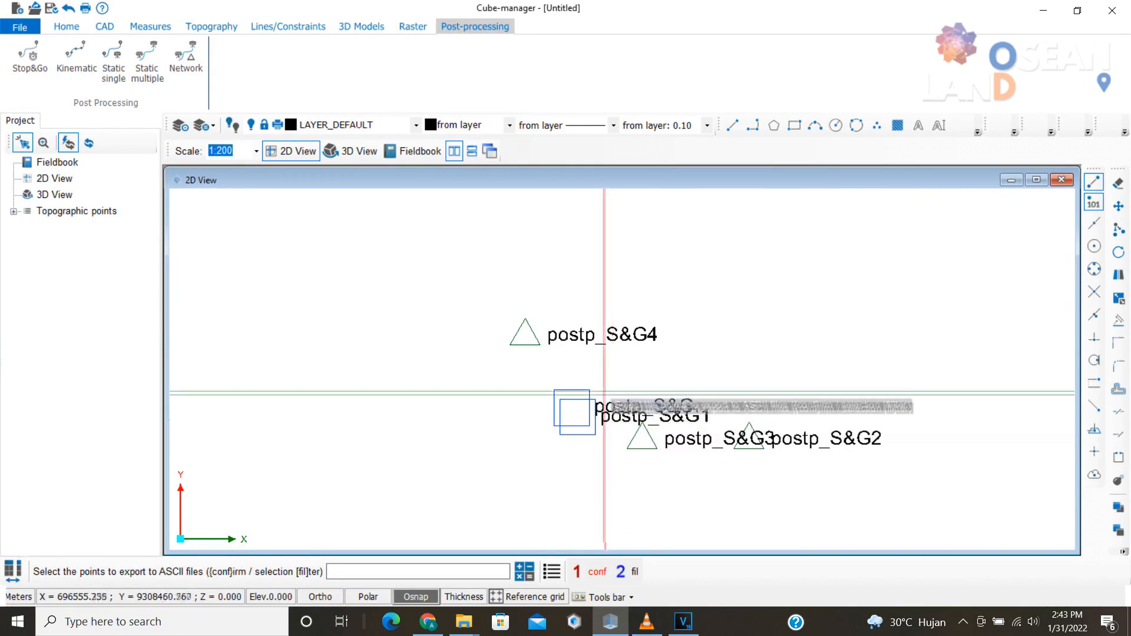
Export all the postp points to a text file using the "all" format and UTF-8 encoding, saved as post in the S70G folder
{"action": "left_click_drag", "start_coordinate": [456, 257], "coordinate": [953, 476]}
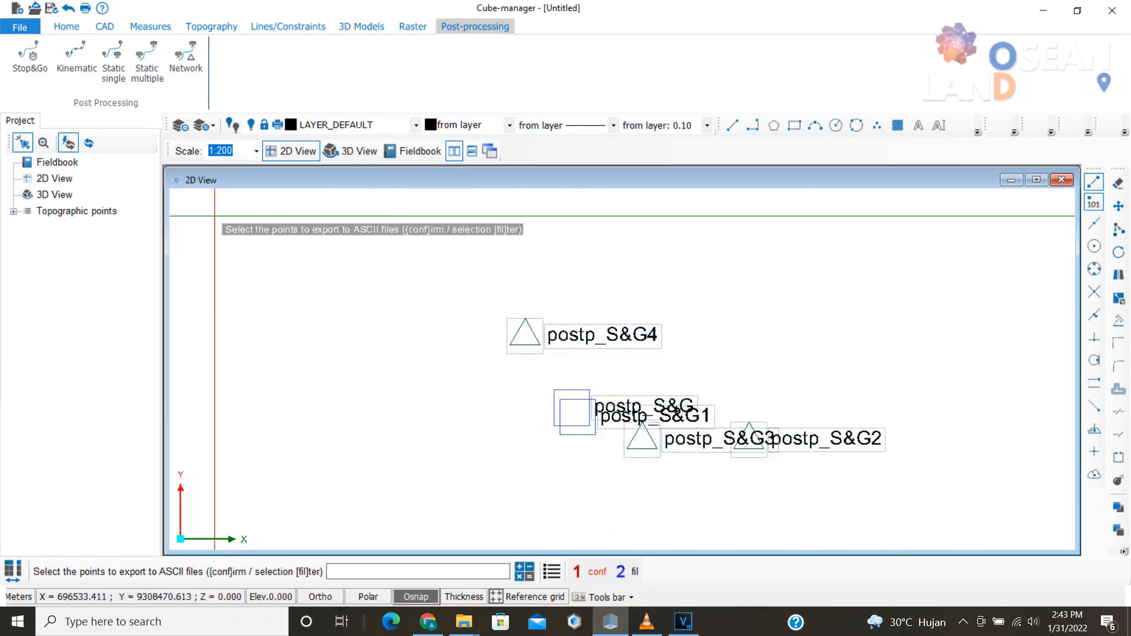
{"action": "left_click", "coordinate": [20, 27]}
{"action": "mouse_move", "coordinate": [85, 293]}
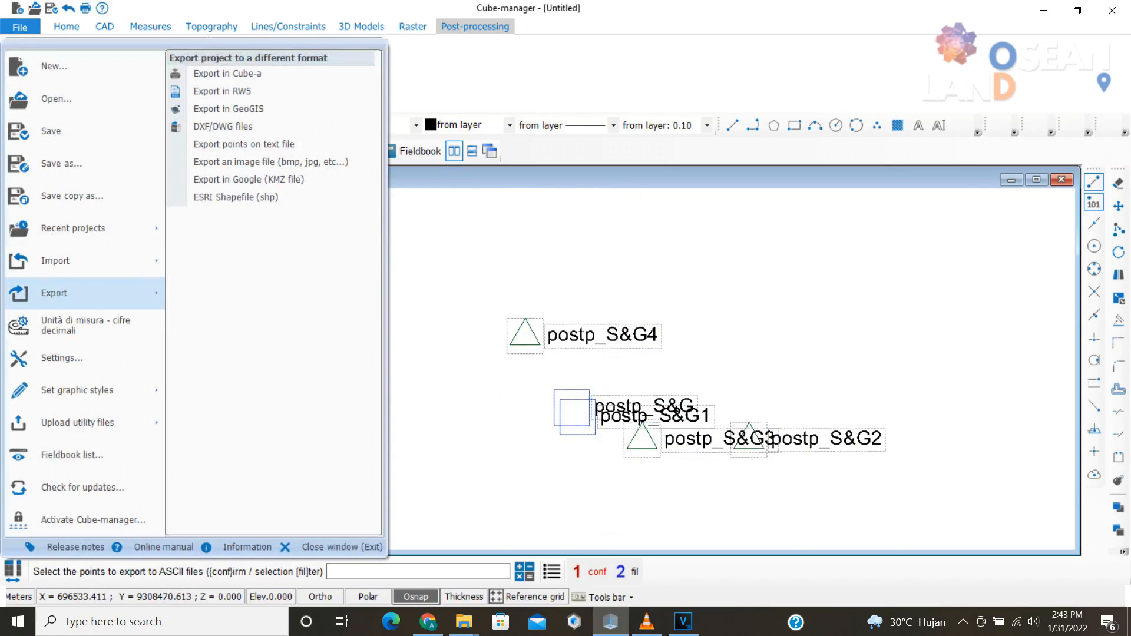
{"action": "left_click", "coordinate": [244, 144]}
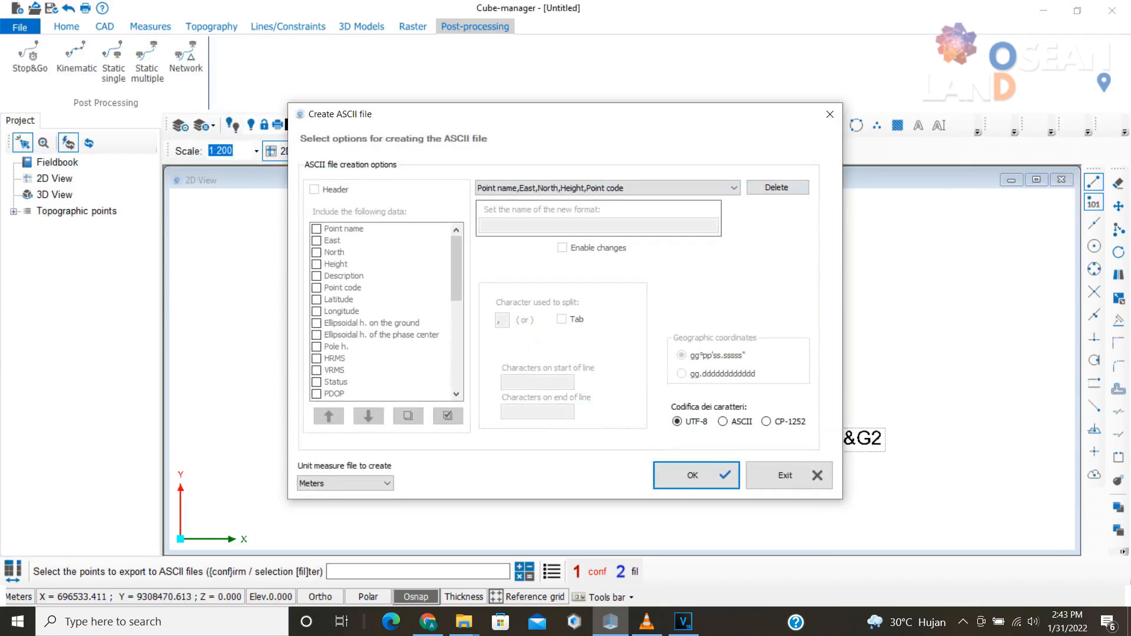
{"action": "left_click", "coordinate": [733, 188]}
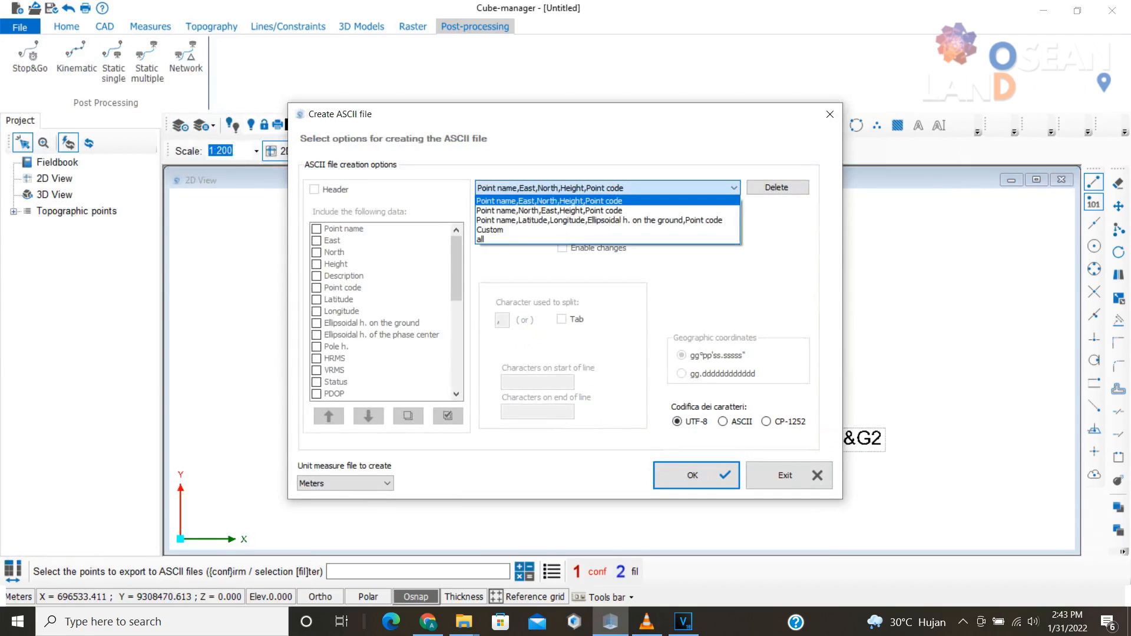
{"action": "left_click", "coordinate": [606, 239]}
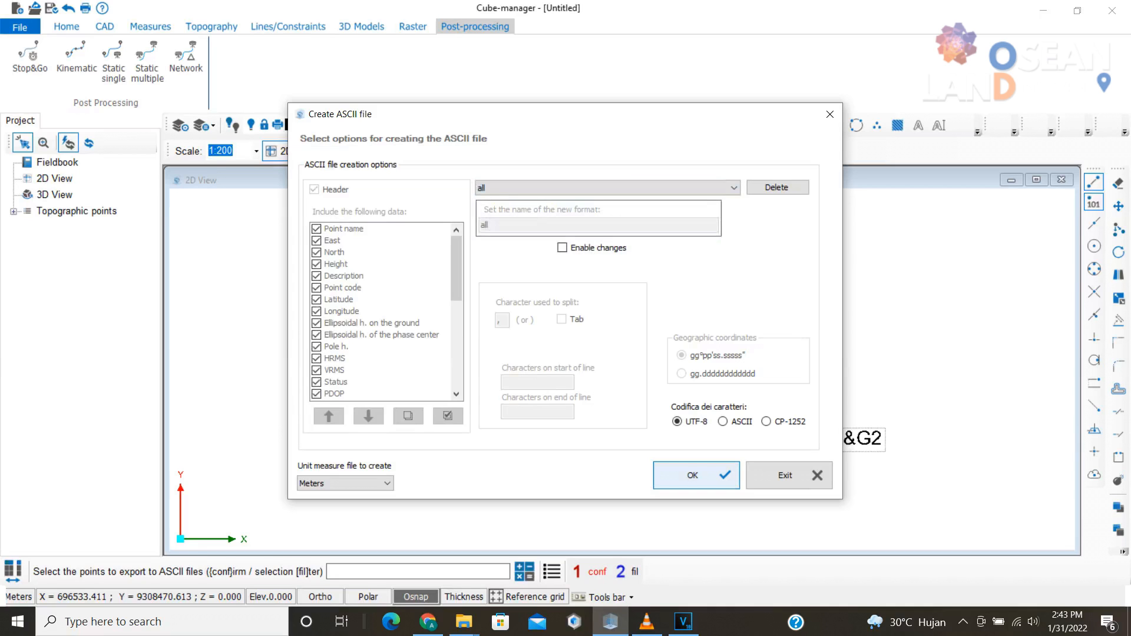
{"action": "left_click", "coordinate": [692, 474]}
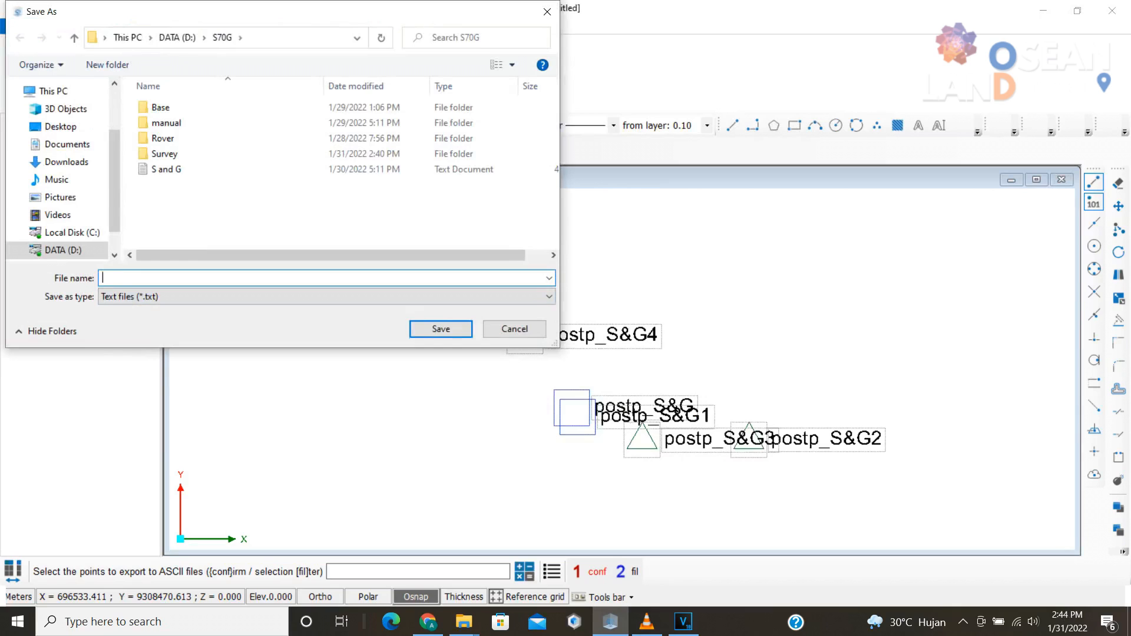
{"action": "type", "text": "post"}
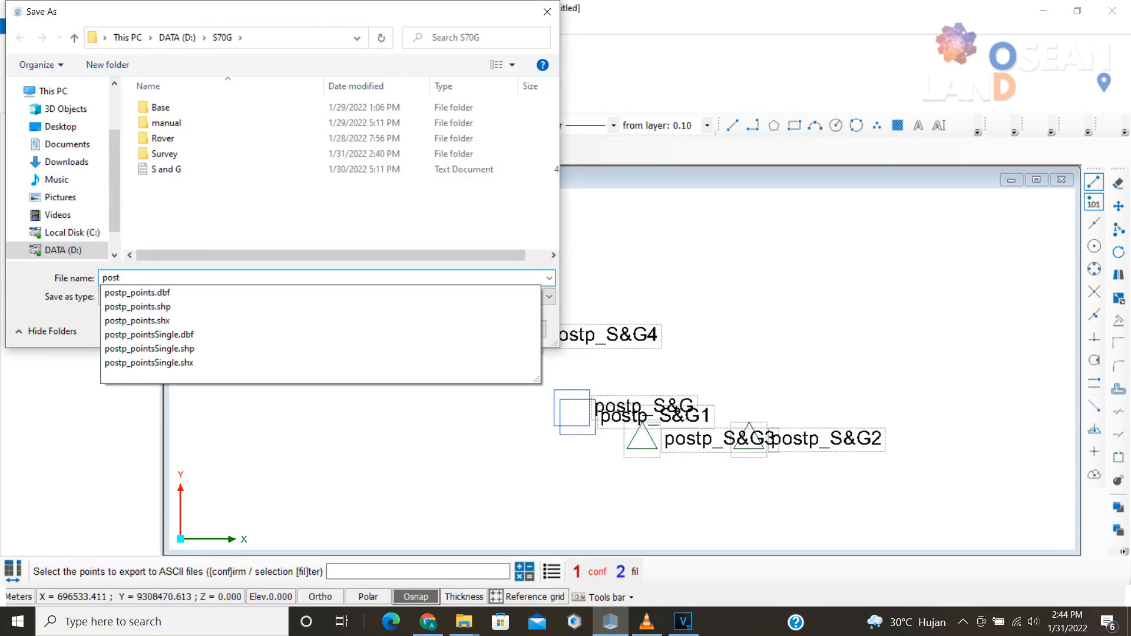
{"action": "left_click", "coordinate": [442, 329]}
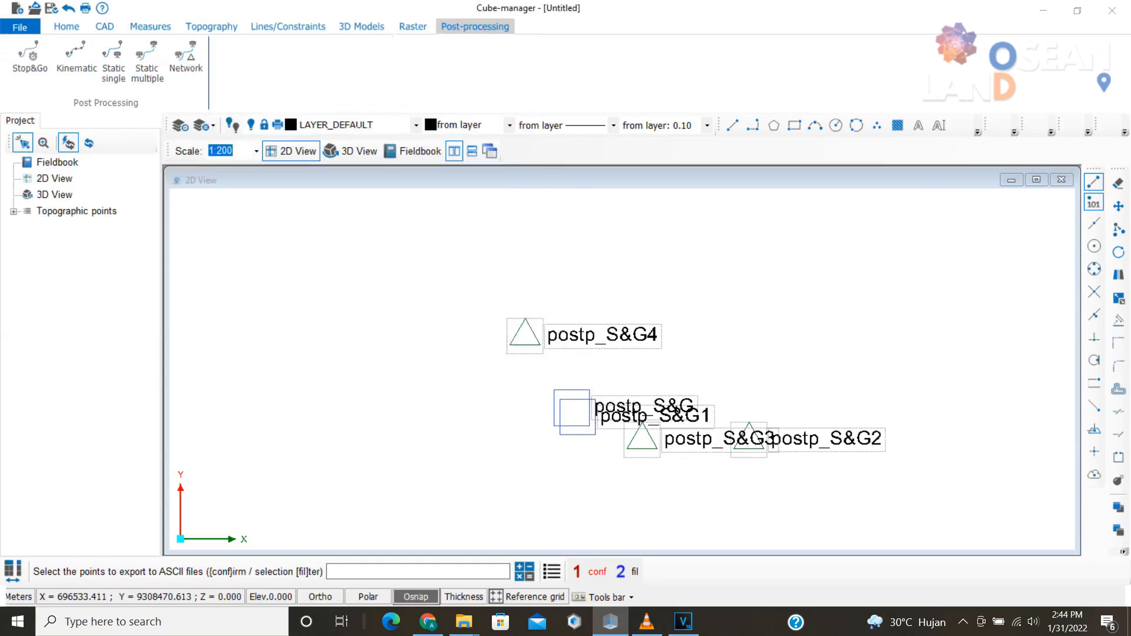
{"action": "left_click", "coordinate": [615, 361]}
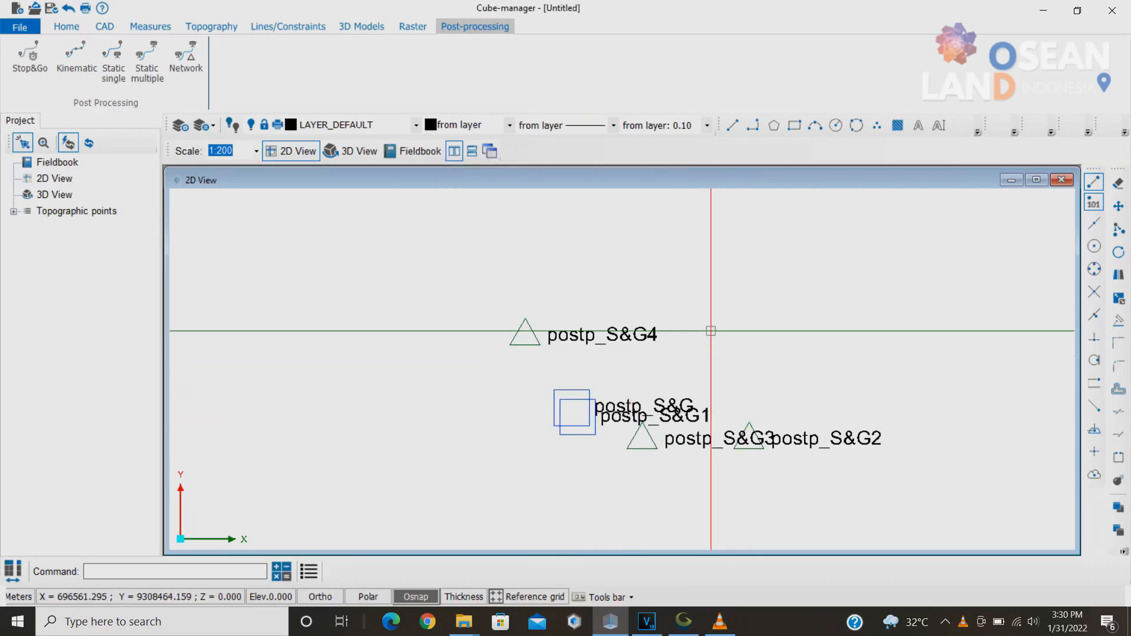
Switch to Global Mapper Pro and open postp_points.shp from the S70G folder to inspect the exported points
{"action": "left_click", "coordinate": [684, 621]}
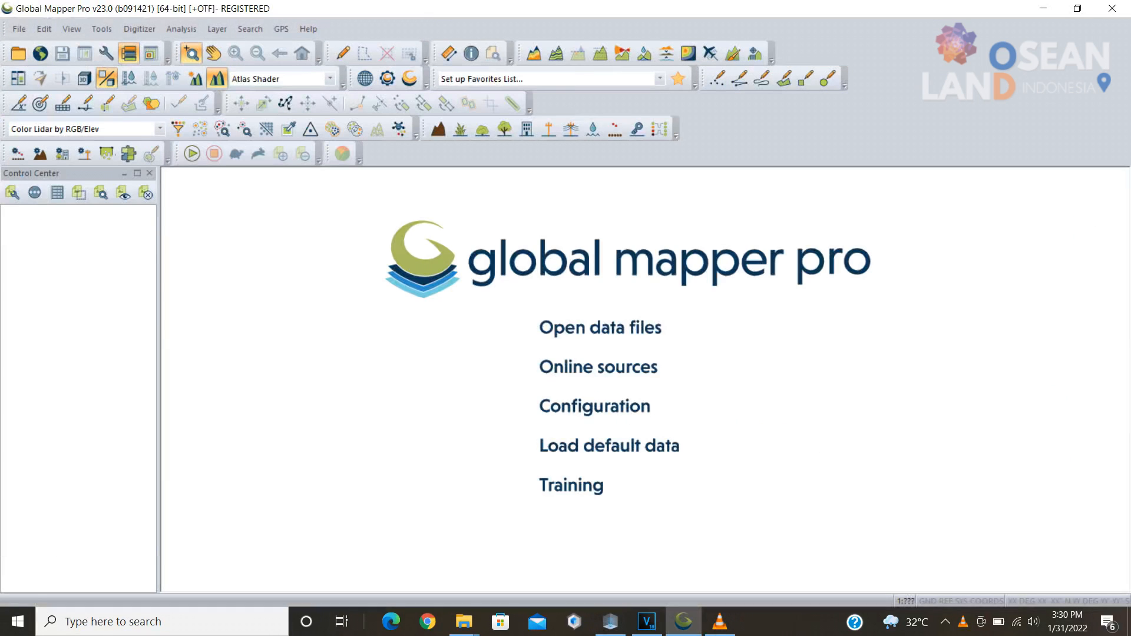
{"action": "left_click", "coordinate": [600, 329]}
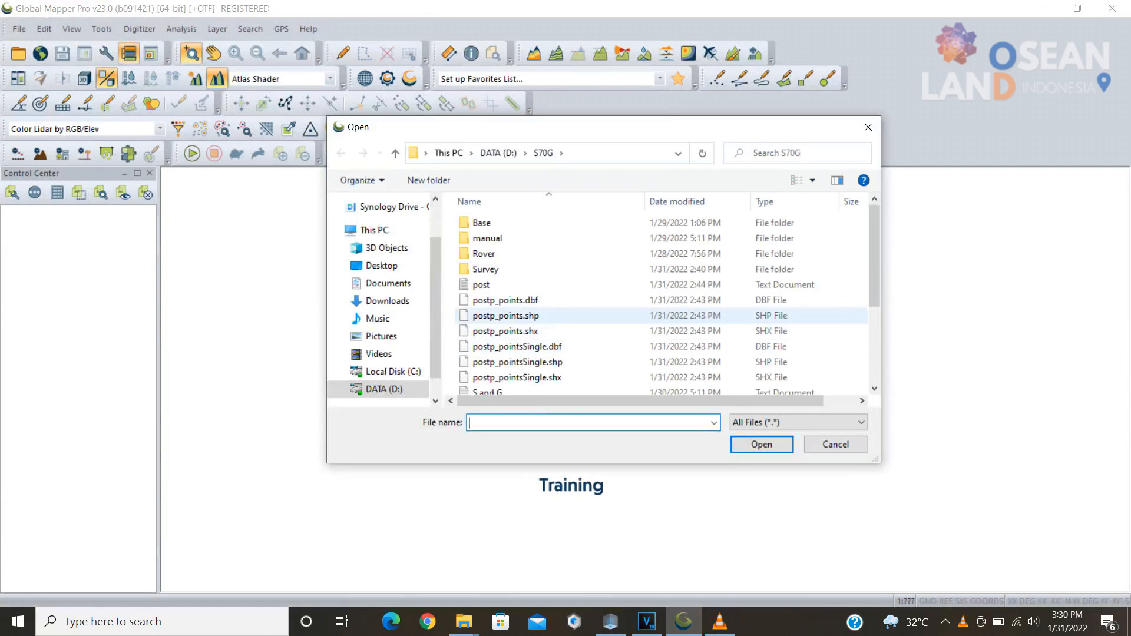
{"action": "left_click", "coordinate": [505, 316]}
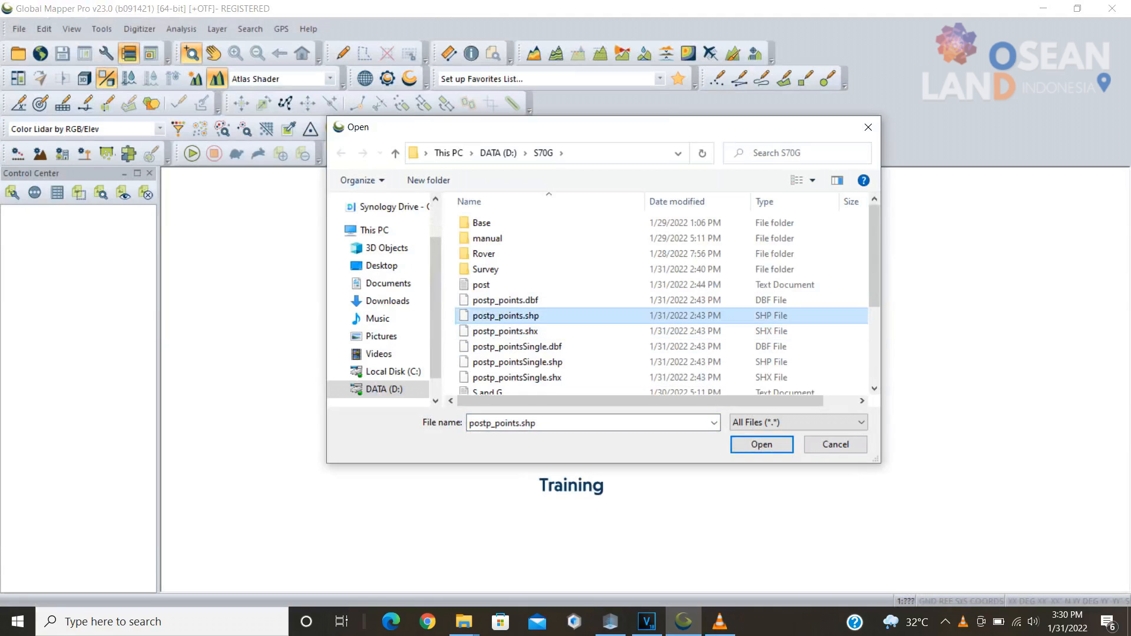
{"action": "left_click", "coordinate": [761, 444]}
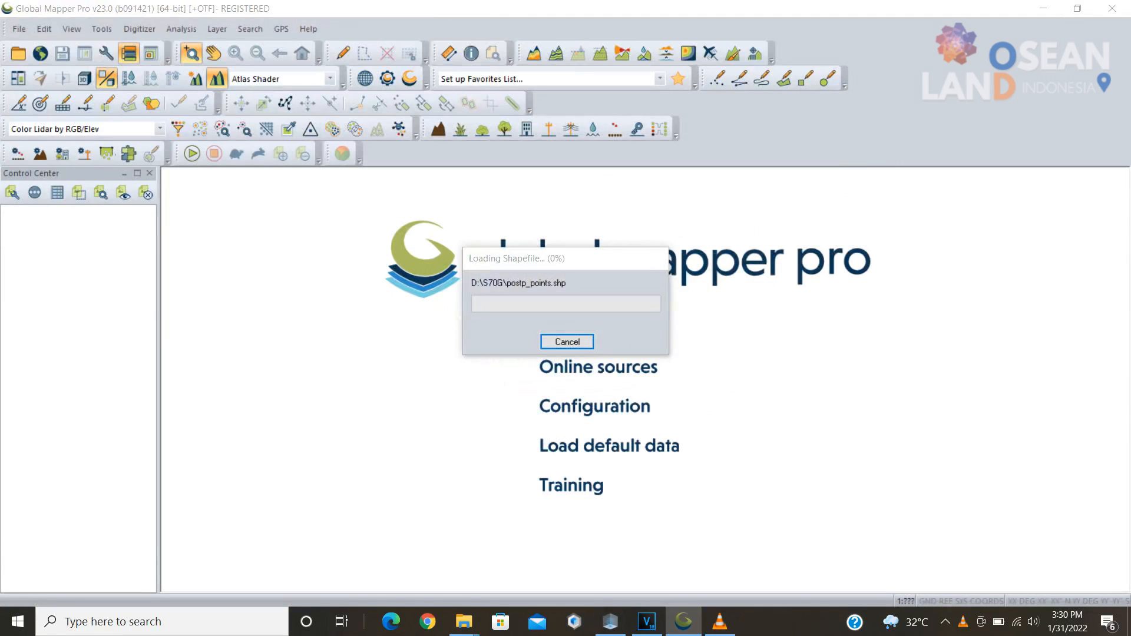
{"action": "left_click", "coordinate": [539, 463]}
{"action": "scroll", "coordinate": [611, 359], "scroll_direction": "down", "scroll_amount": 2}
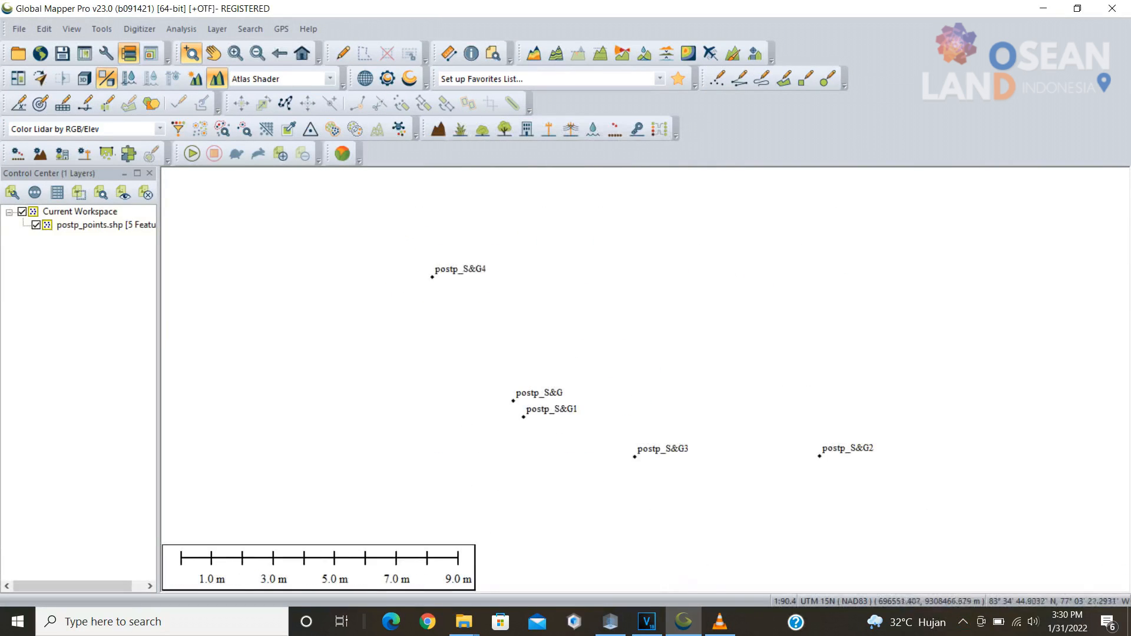
{"action": "left_click", "coordinate": [833, 459]}
{"action": "scroll", "coordinate": [692, 414], "scroll_direction": "down", "scroll_amount": 4}
{"action": "scroll", "coordinate": [585, 407], "scroll_direction": "up", "scroll_amount": 2}
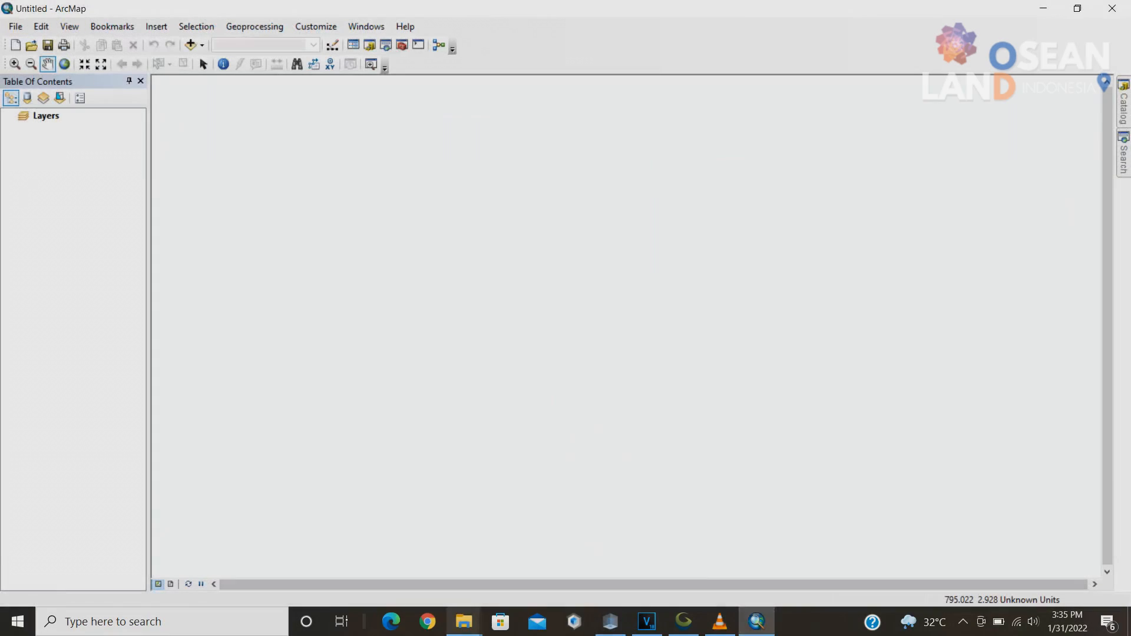
Add the postp_points shapefile from the S70G folder to the empty ArcMap document
{"action": "mouse_move", "coordinate": [464, 622]}
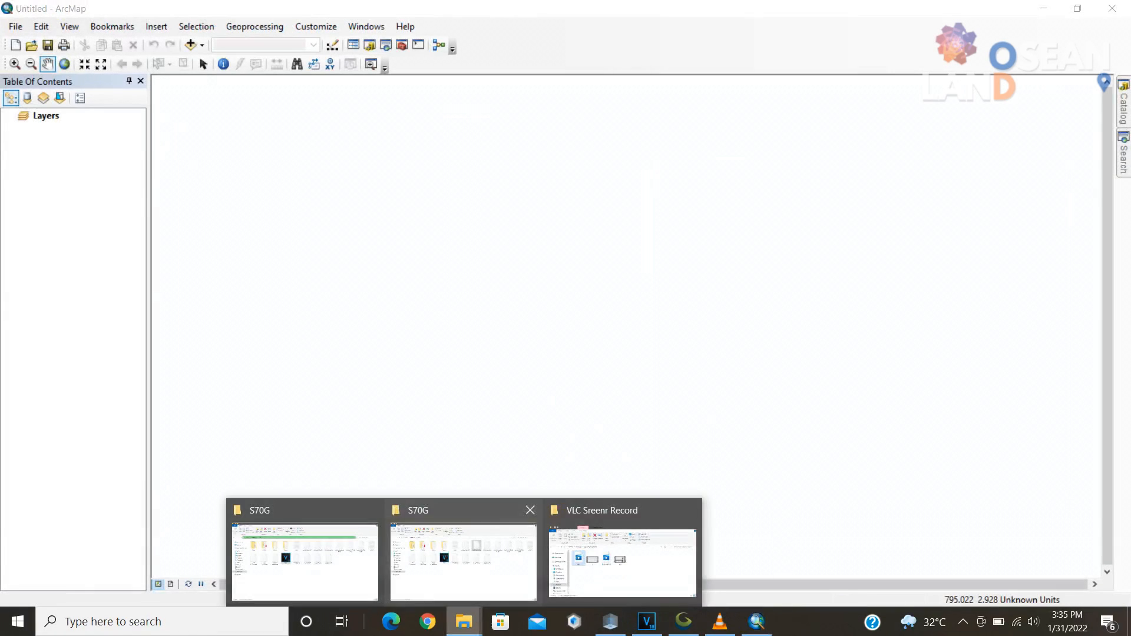
{"action": "mouse_move", "coordinate": [623, 559]}
{"action": "left_click", "coordinate": [463, 559]}
{"action": "left_click_drag", "start_coordinate": [662, 188], "coordinate": [624, 353]}
{"action": "left_click", "coordinate": [670, 377]}
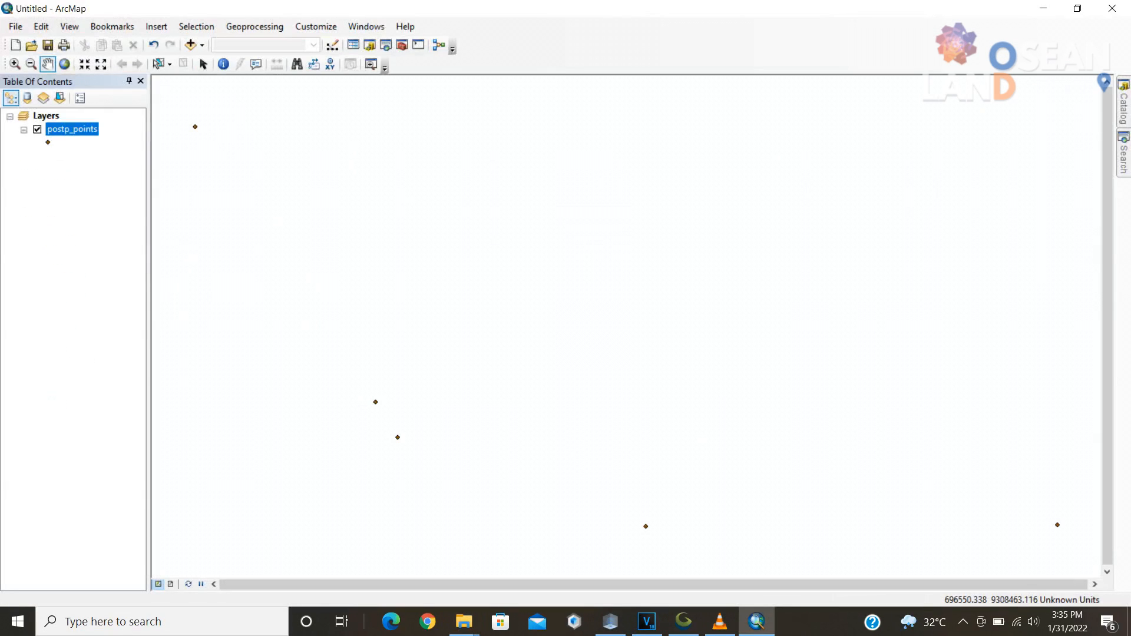
Set the postp_points layer symbol to Triangle 1 with size 20 and view the points on the map
{"action": "right_click", "coordinate": [47, 142]}
{"action": "left_click", "coordinate": [48, 142]}
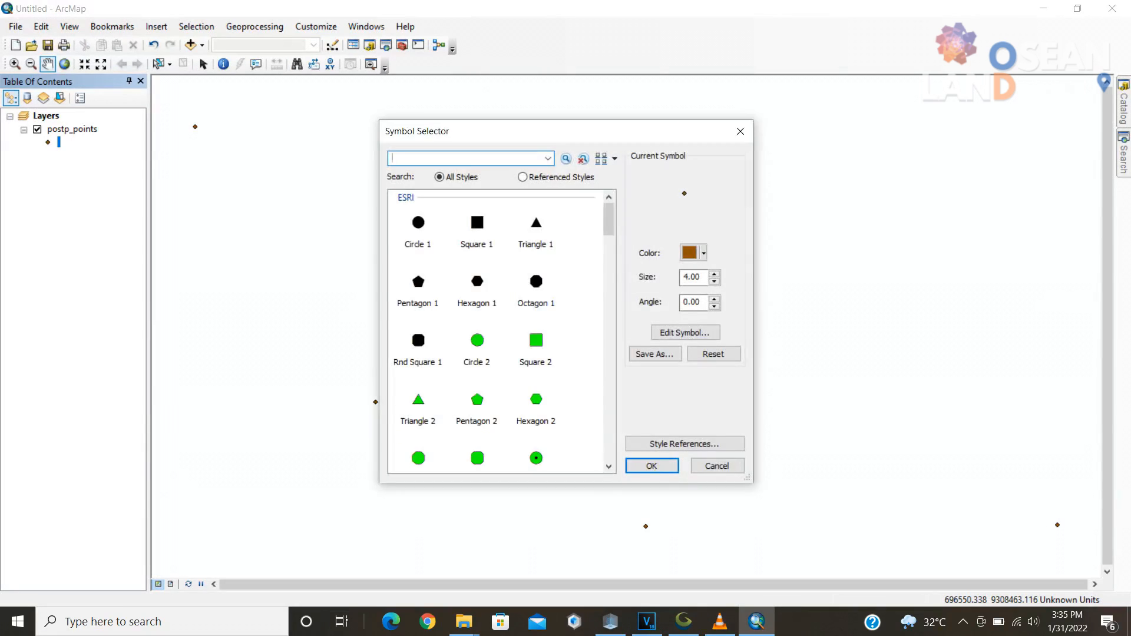
{"action": "left_click", "coordinate": [536, 224]}
{"action": "double_click", "coordinate": [692, 277]}
{"action": "type", "text": "20"}
{"action": "left_click", "coordinate": [651, 466]}
{"action": "scroll", "coordinate": [479, 417], "scroll_direction": "down", "scroll_amount": 1}
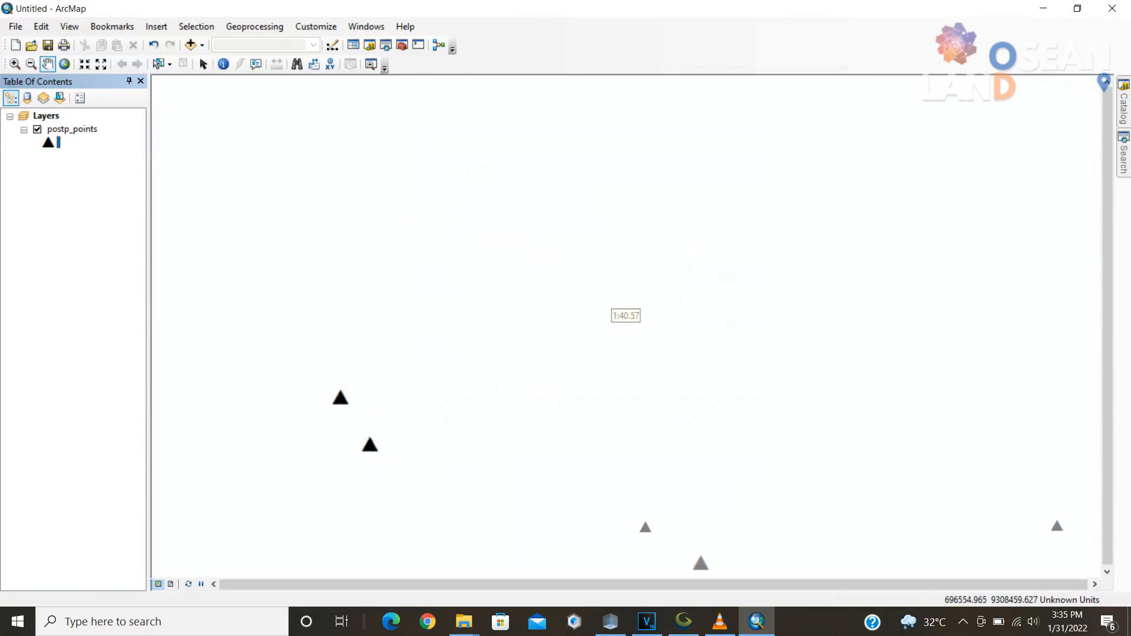
{"action": "scroll", "coordinate": [480, 416], "scroll_direction": "up", "scroll_amount": 3}
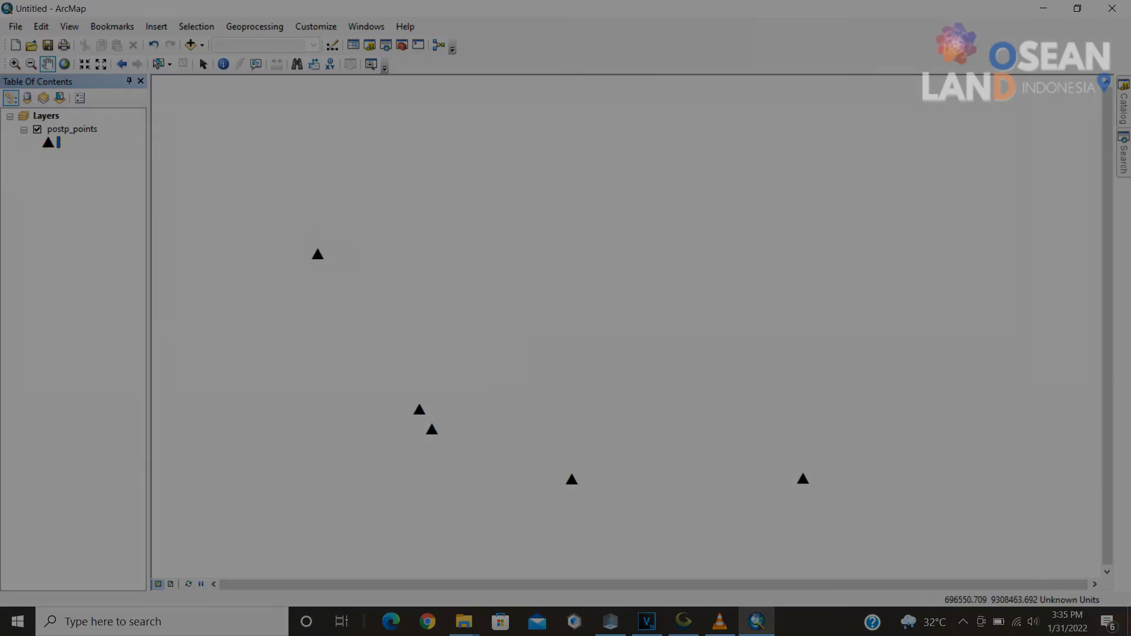
{"action": "right_click", "coordinate": [314, 261]}
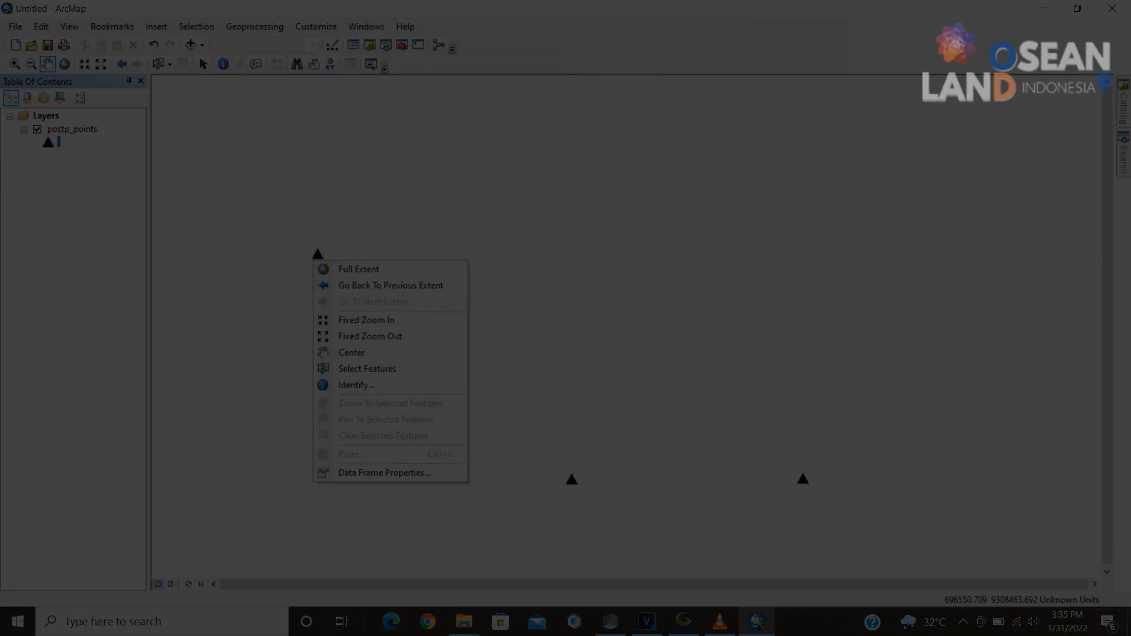